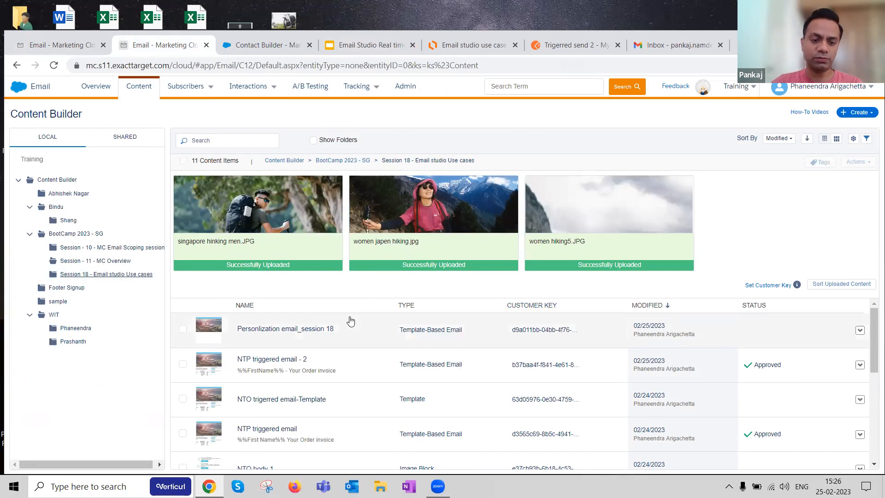
Step: Open NTP triggered email - 2 from the Session 18 folder, view its edit options and preview, and close it
scroll(349, 320, down, 1)
scroll(349, 325, up, 1)
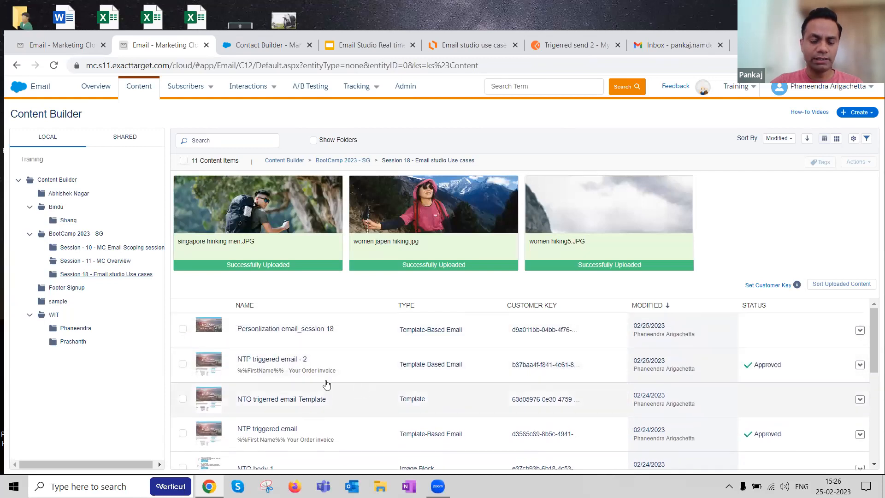
click(278, 368)
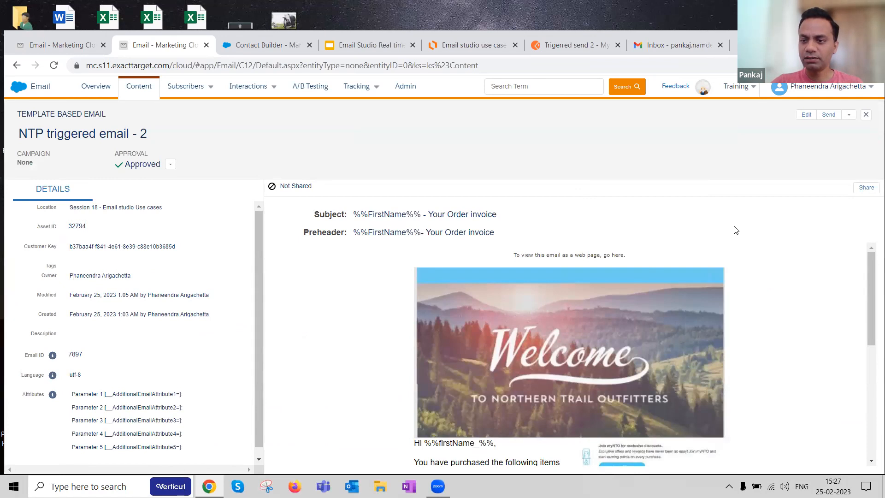
click(811, 118)
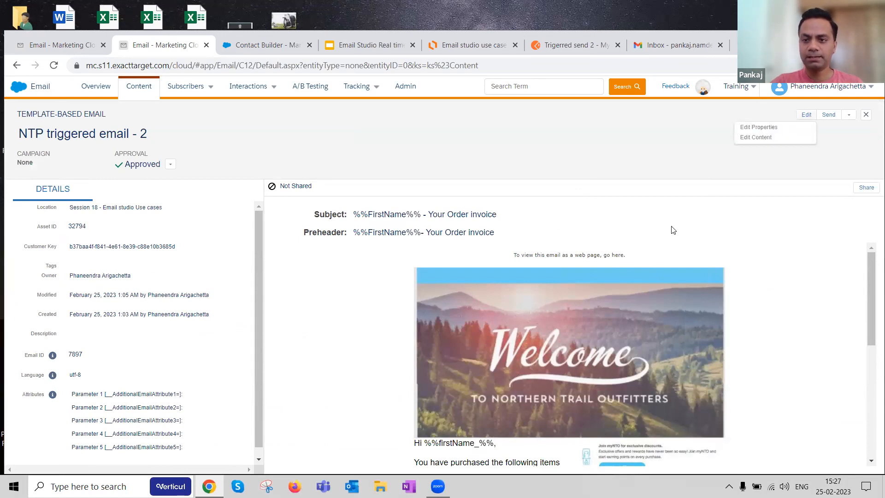
scroll(797, 280, down, 3)
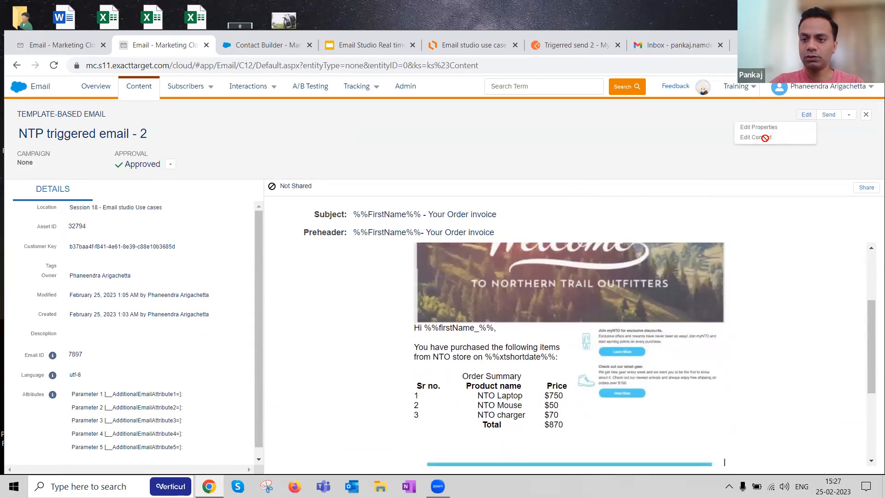
click(865, 115)
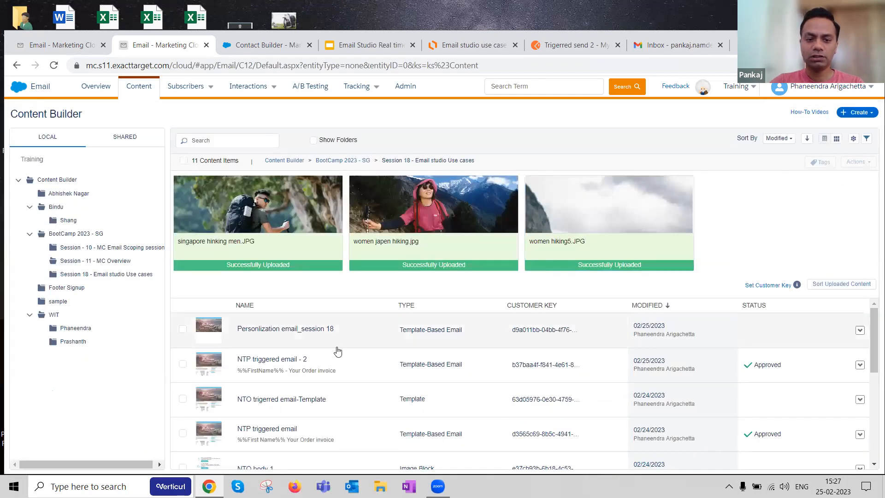
Step: Reopen NTP triggered email - 2 and review its personalised subject, preheader, greeting and order summary table
scroll(322, 341, down, 2)
scroll(310, 339, up, 1)
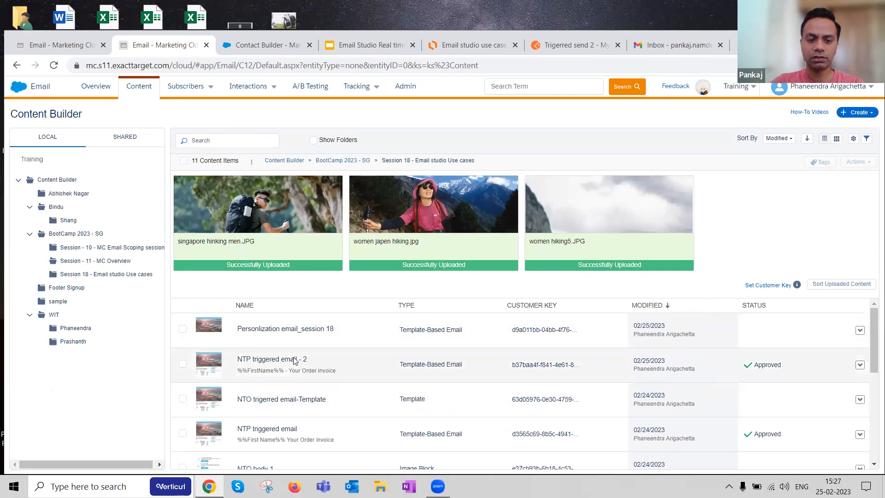
click(301, 358)
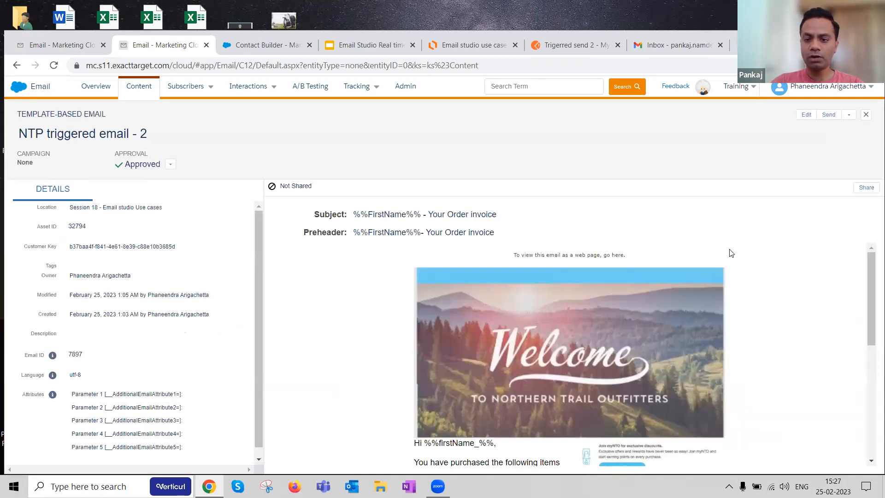
scroll(588, 316, down, 1)
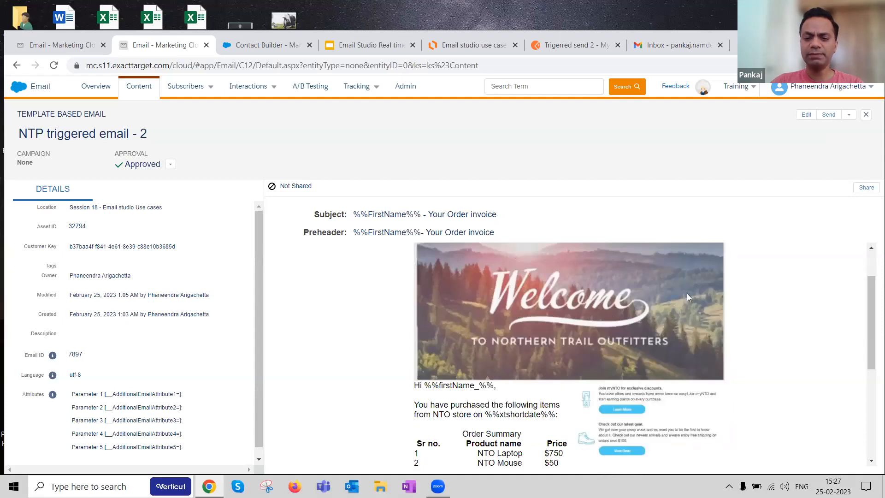
scroll(575, 342, down, 4)
scroll(575, 343, up, 2)
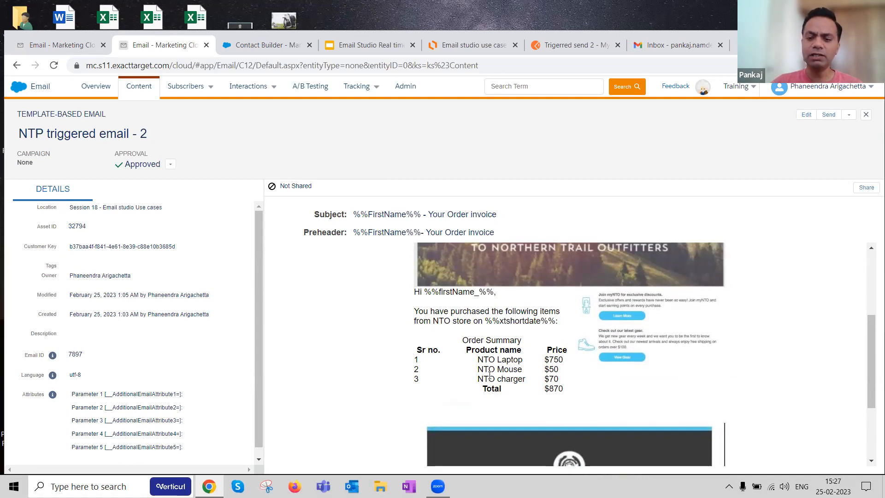
scroll(520, 328, up, 3)
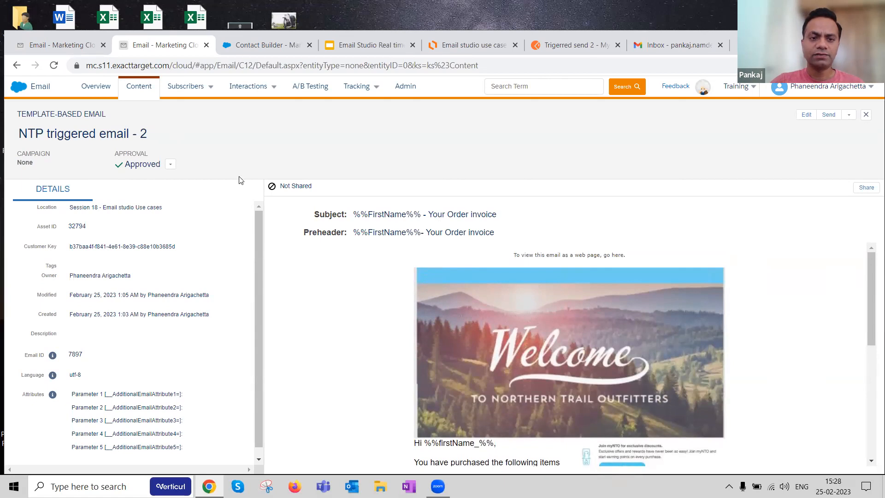
Step: Review the external key and linked email in the New Triggered Email session 18 definition, comparing with the NTP triggered email - 2 preview
click(57, 52)
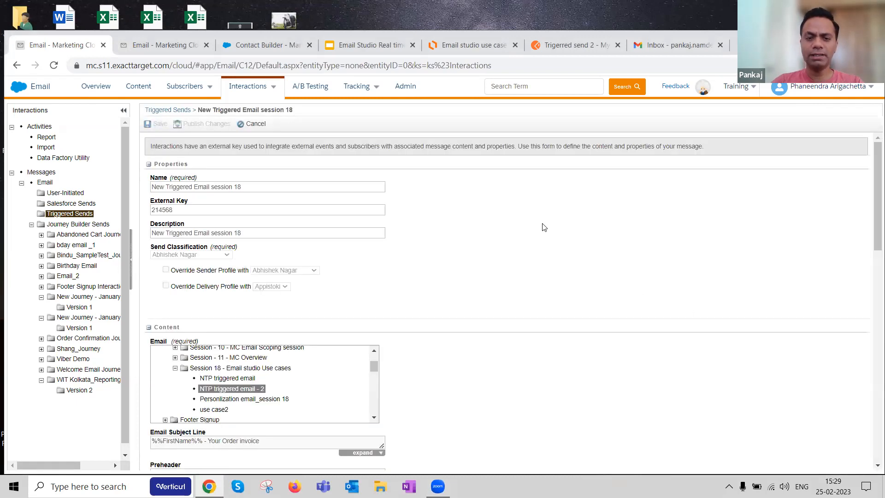
scroll(456, 234, down, 2)
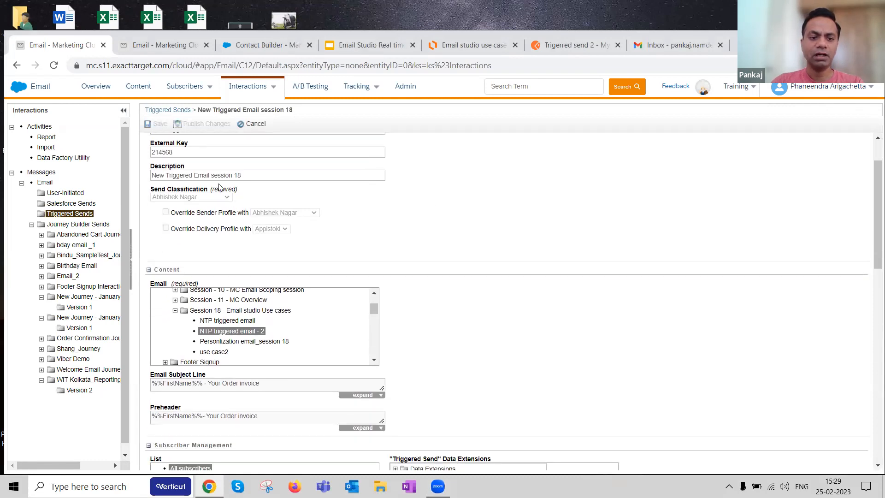
double_click(152, 156)
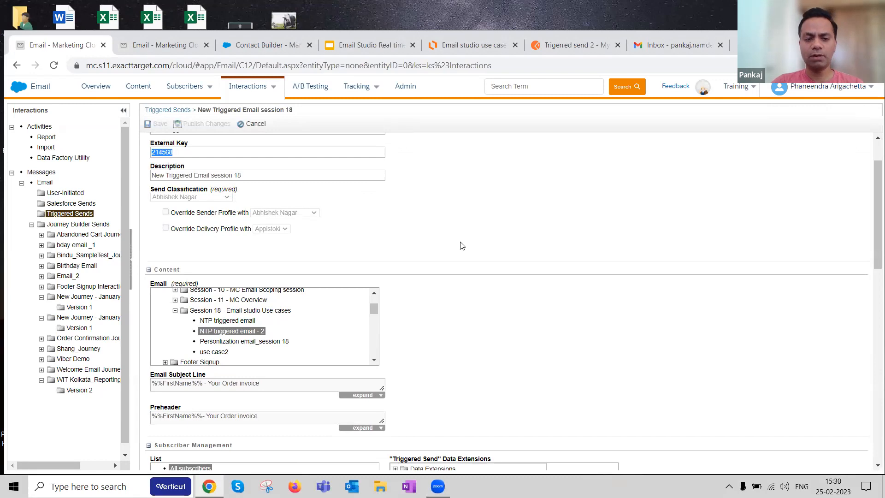
scroll(459, 245, down, 2)
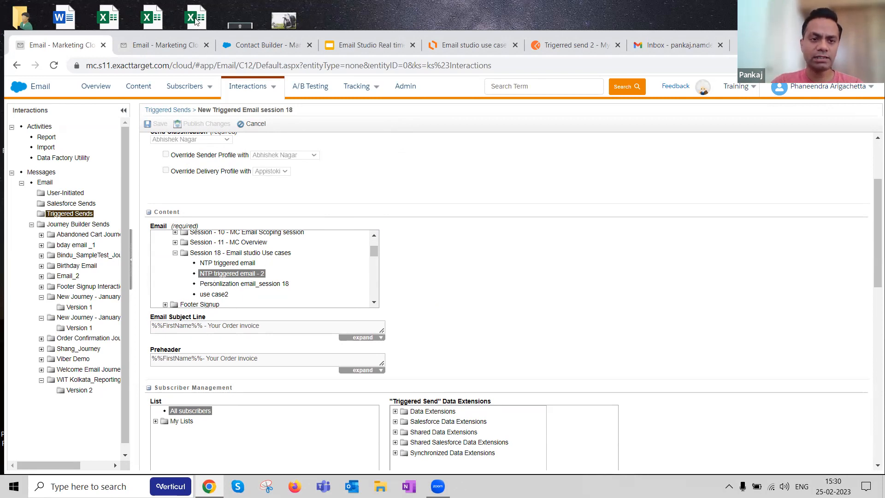
click(169, 45)
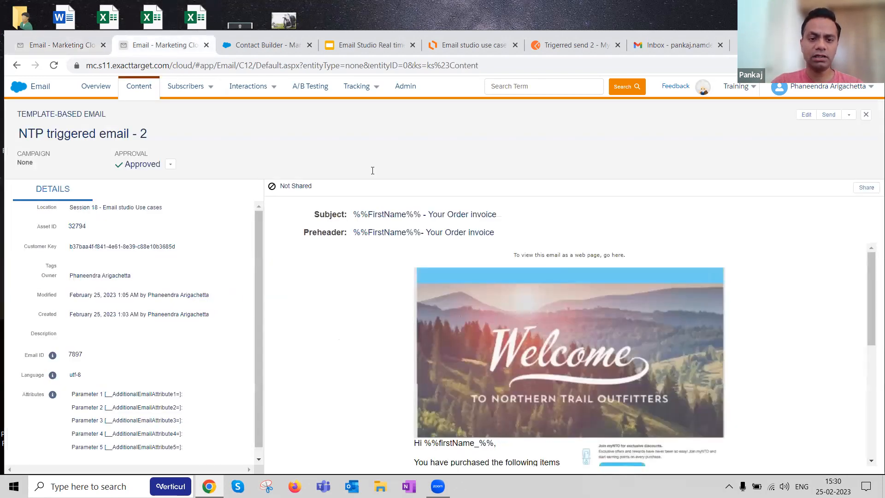
click(20, 47)
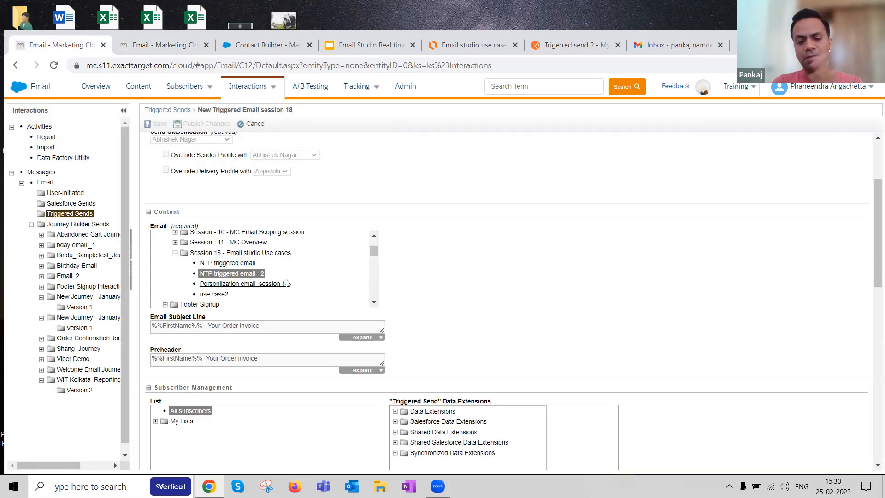
Step: Examine the definition's subject line, subscriber management, suppression list, exclusion and send option settings
scroll(339, 284, down, 3)
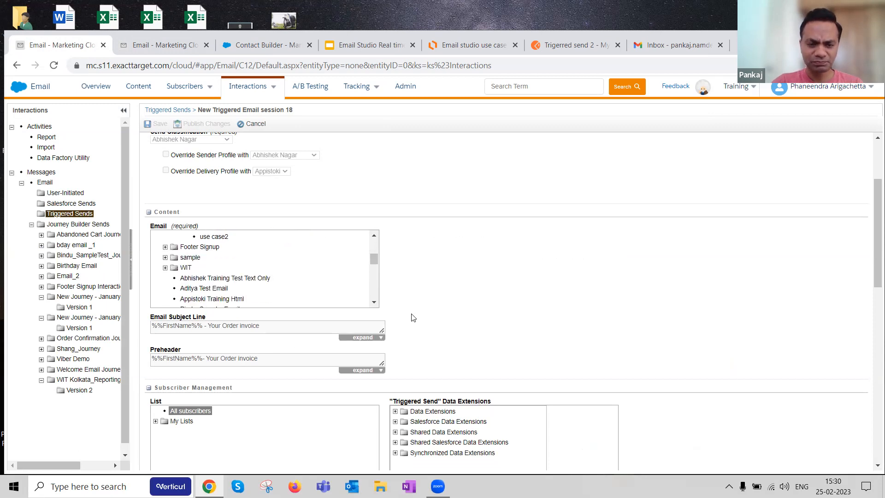
scroll(421, 313, down, 3)
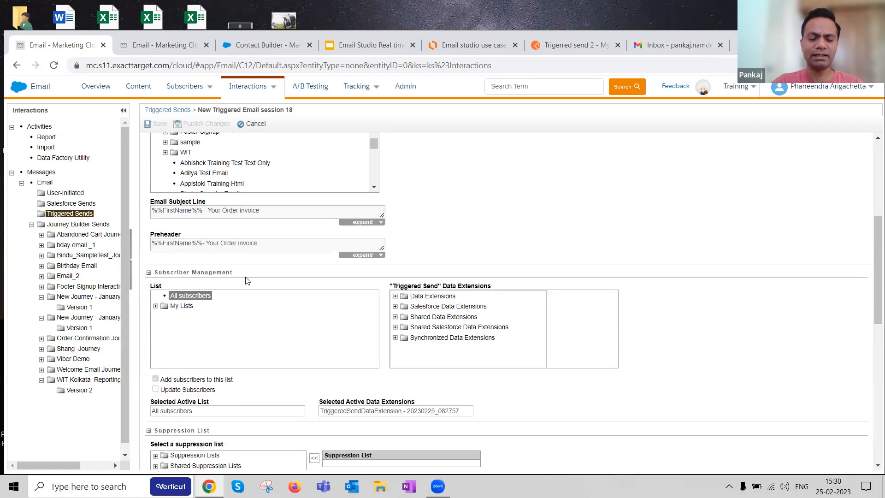
scroll(406, 283, down, 1)
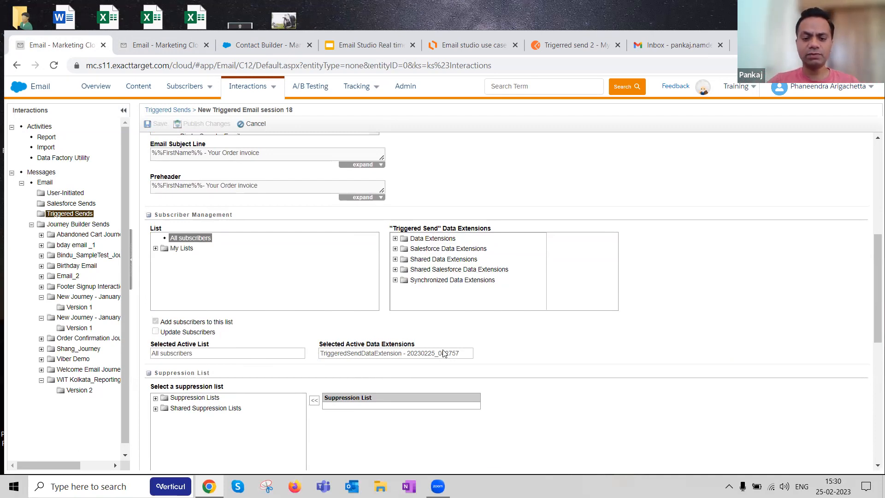
scroll(363, 333, down, 2)
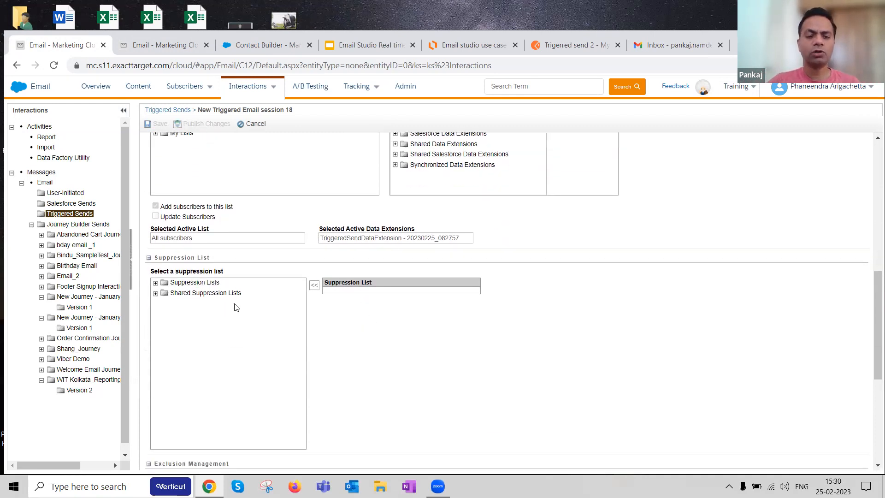
scroll(341, 316, down, 5)
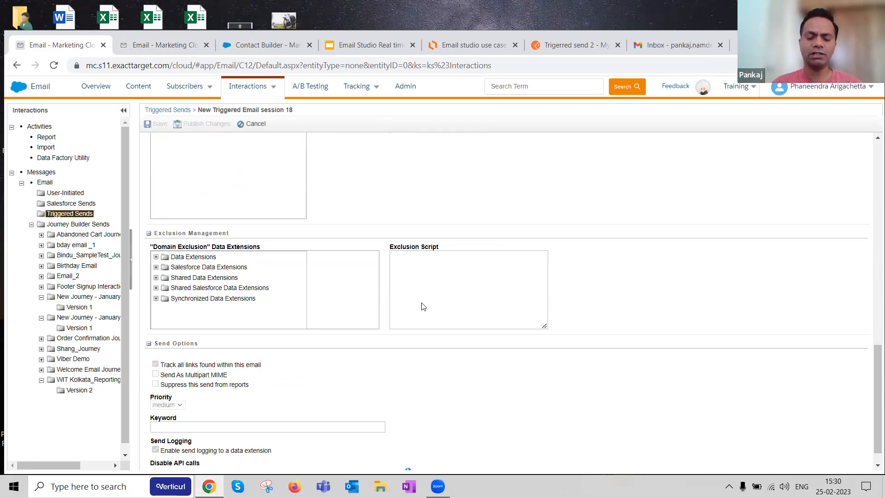
scroll(507, 282, up, 12)
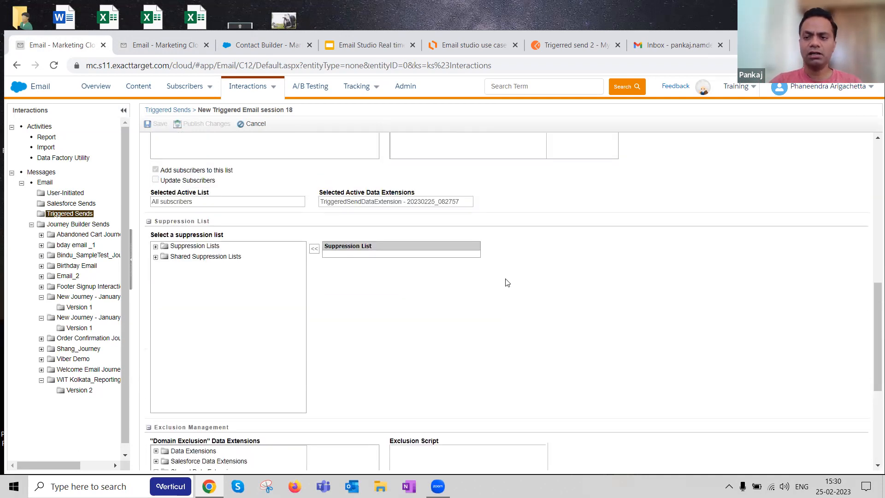
scroll(506, 282, up, 4)
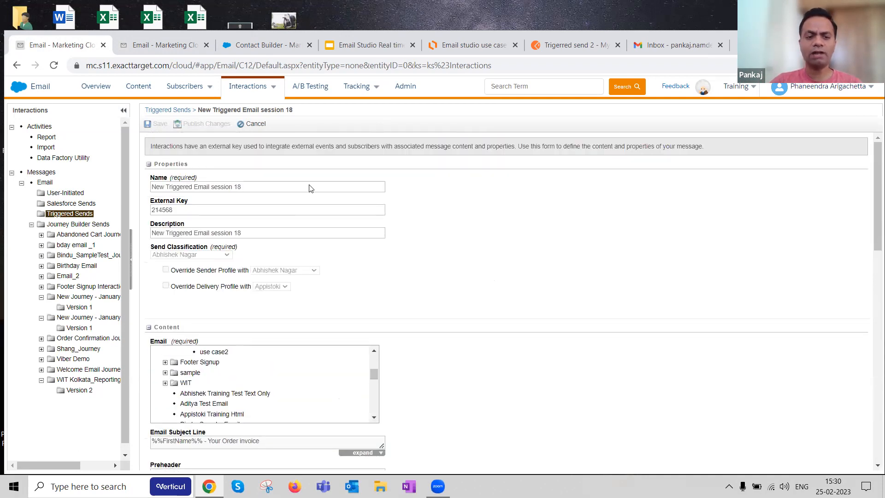
Step: Close the triggered send definition without changes and highlight the external key of New Triggered Email session 18 in the list
click(252, 124)
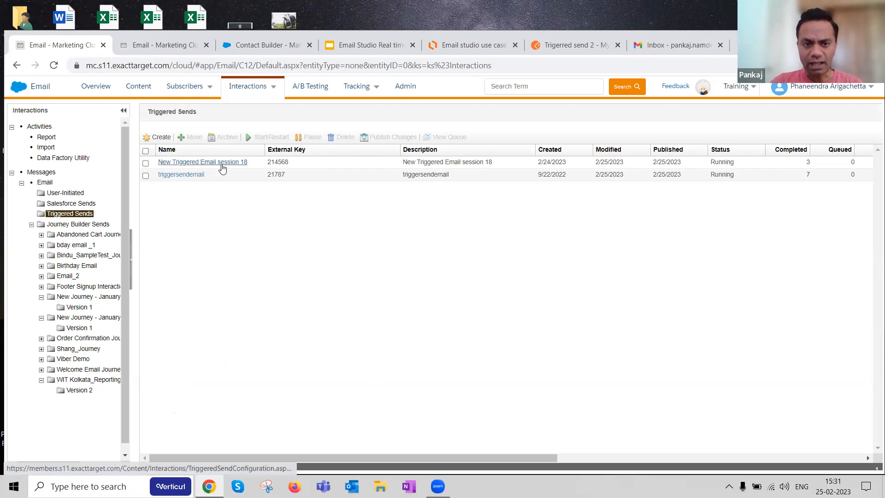
mouse_move(222, 165)
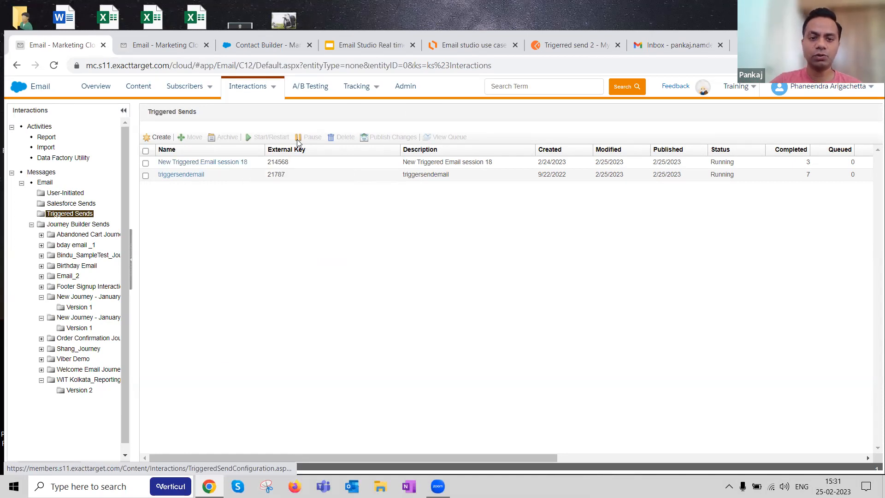
drag(267, 162, 291, 166)
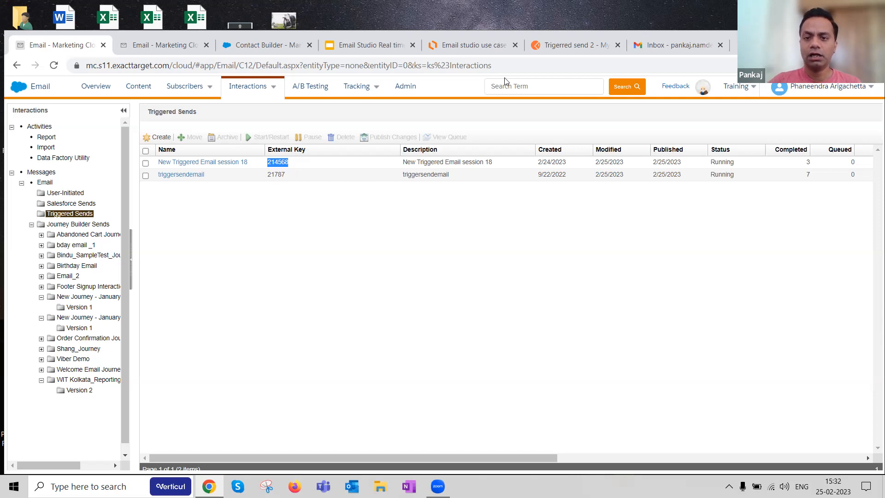
Step: Switch to Postman, check the recipient attributes and external key 214568 in the Trigerred send 2 request, and try to send it
click(571, 45)
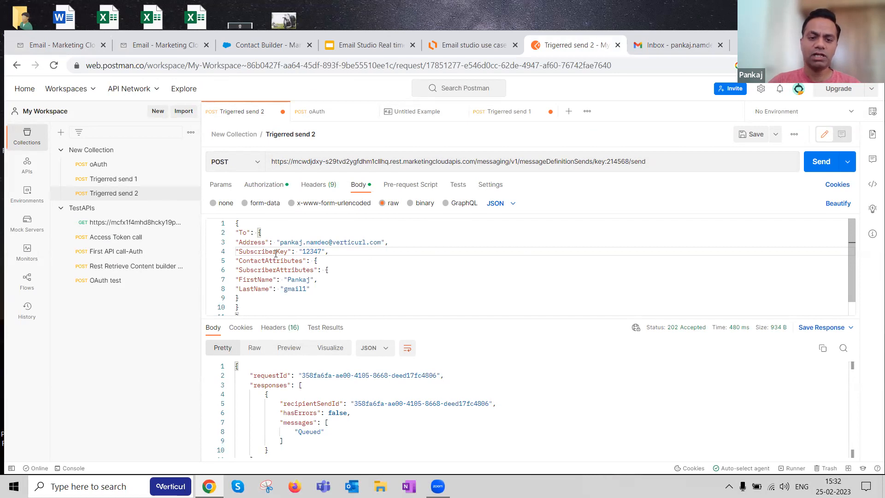
drag(279, 243, 311, 289)
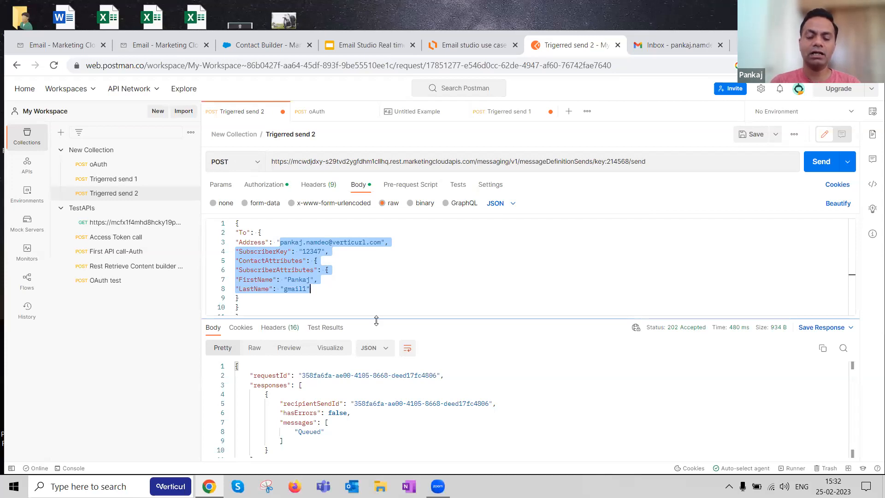
double_click(616, 162)
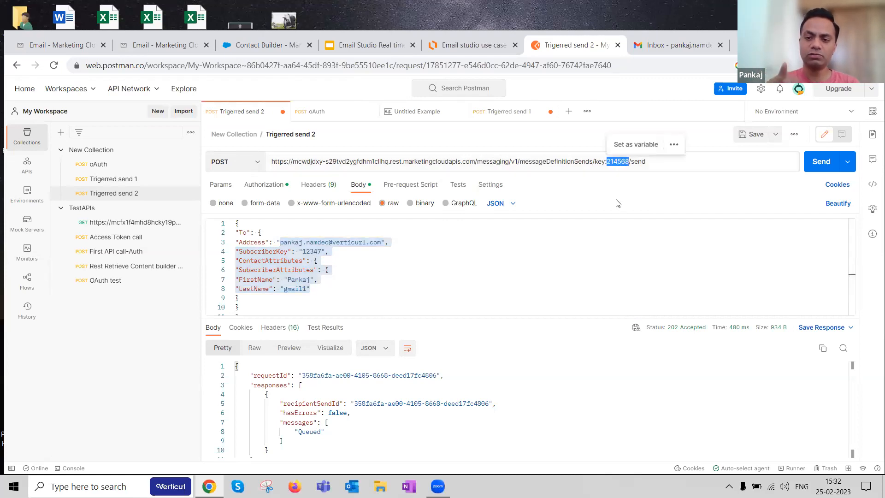
click(821, 162)
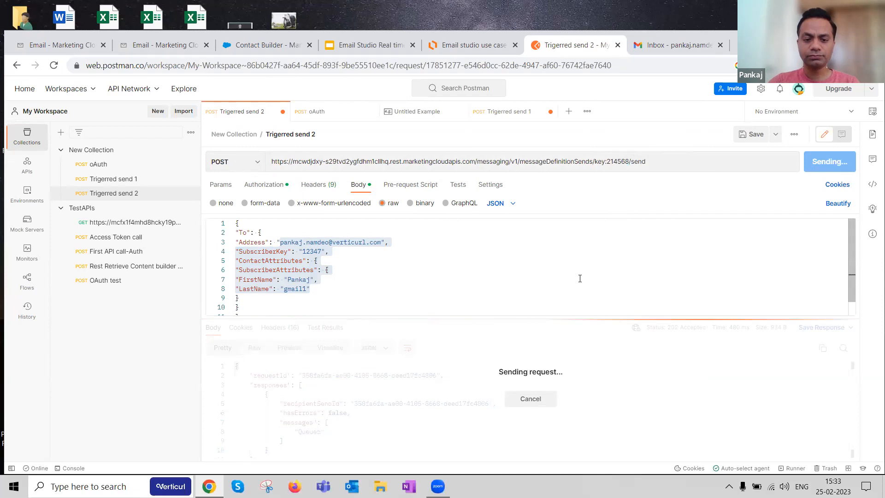
scroll(580, 279, down, 1)
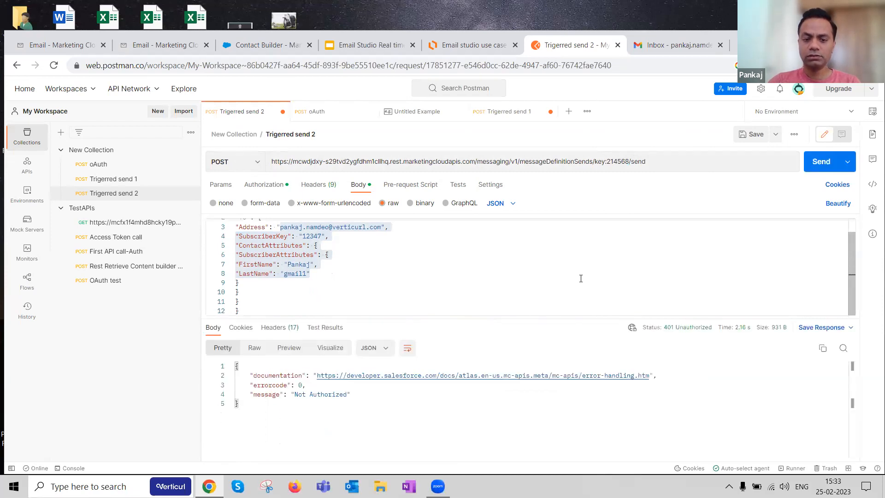
Step: Send the oAuth request to get a new access token and select the full token value in the response
click(102, 164)
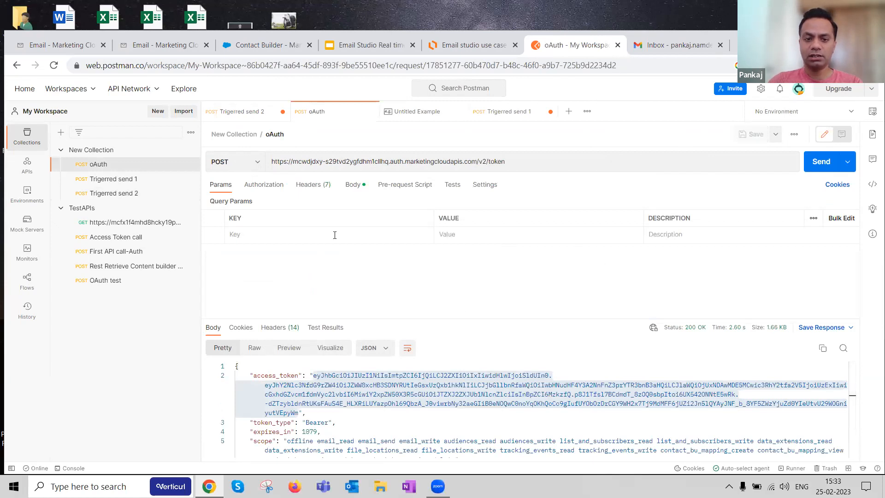
key(ctrl+Return)
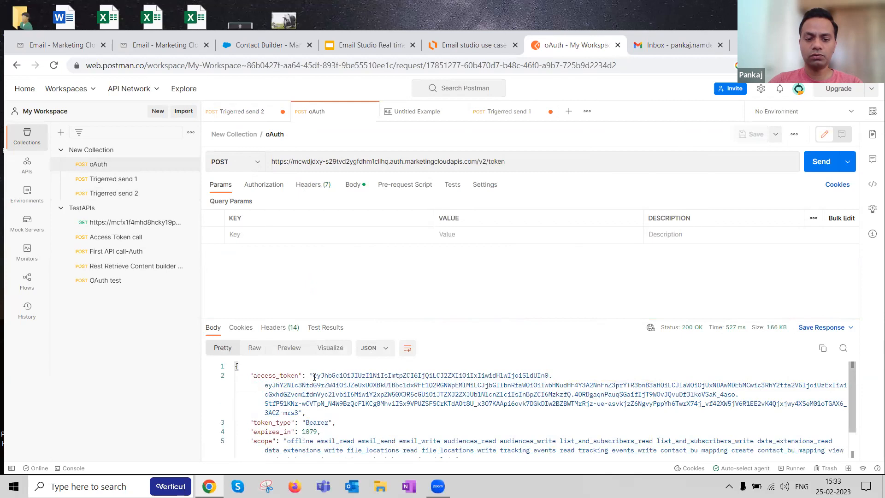
drag(314, 376, 299, 412)
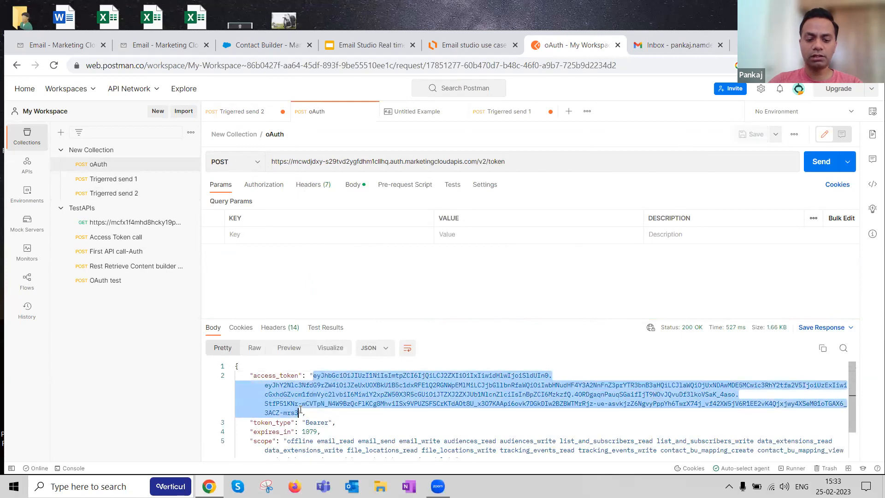
Step: Replace the bearer token in the authorization settings of the Trigerred send 2 request with the new access token
click(113, 193)
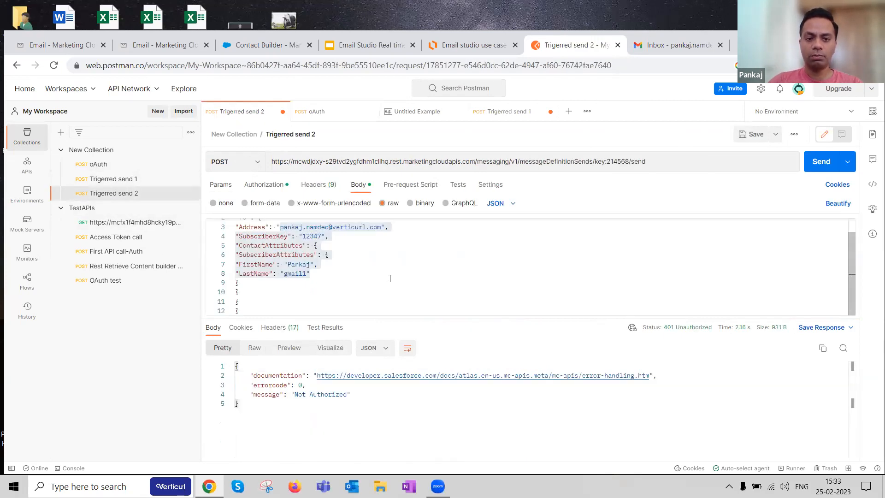
click(263, 184)
click(561, 256)
key(ctrl+a)
key(ctrl+v)
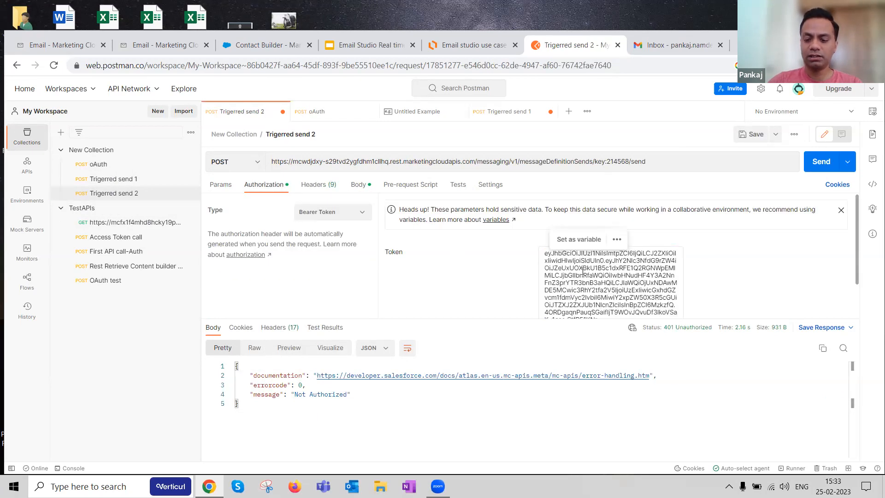
click(482, 261)
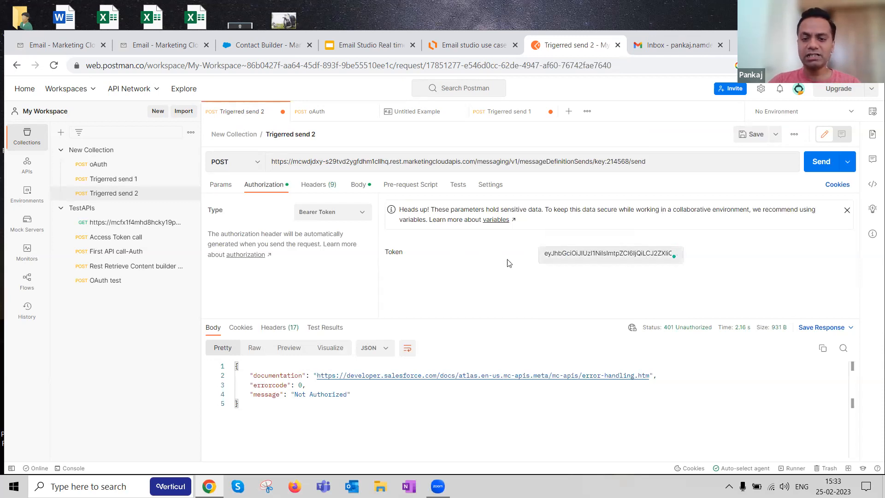
Step: Check the JSON body of Trigerred send 2, send the request, and inspect the response status
click(359, 185)
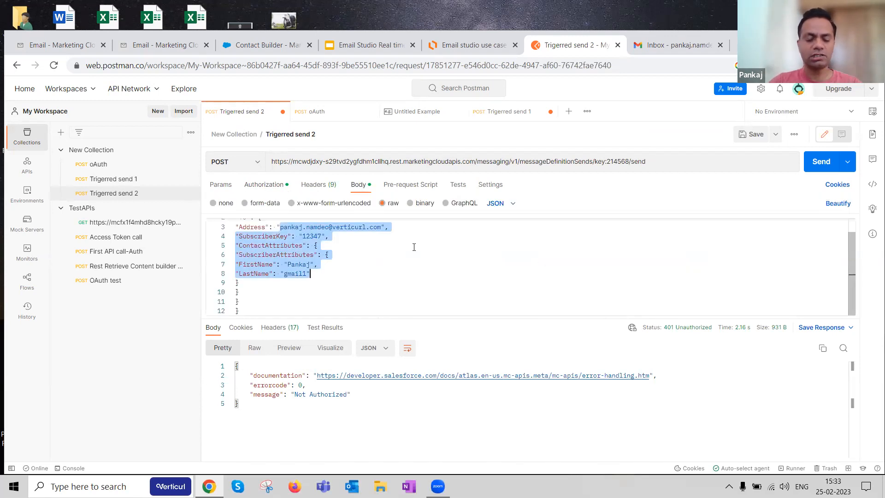
click(823, 162)
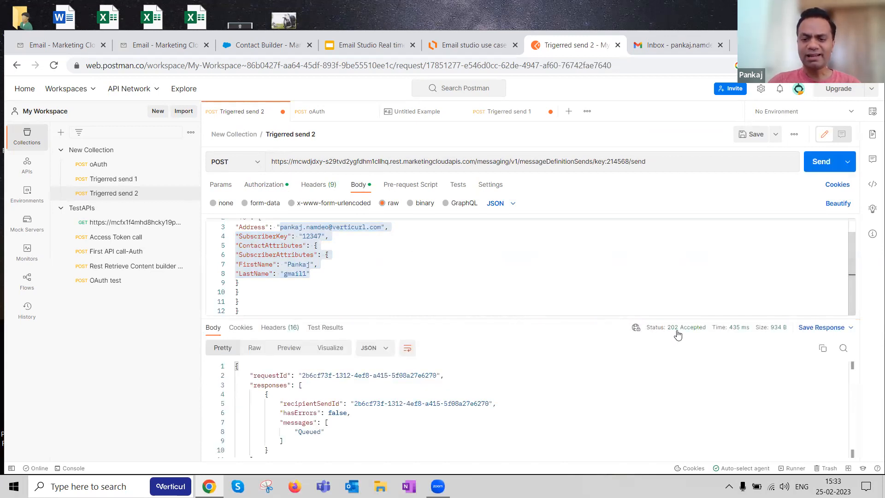
mouse_move(698, 332)
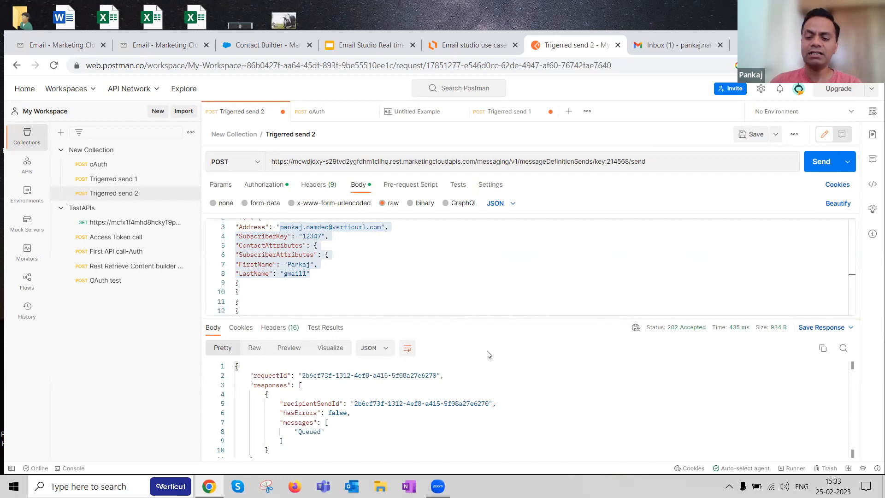
Step: Revisit the NTP triggered email - 2 preview and the Triggered Sends list in Marketing Cloud
click(131, 48)
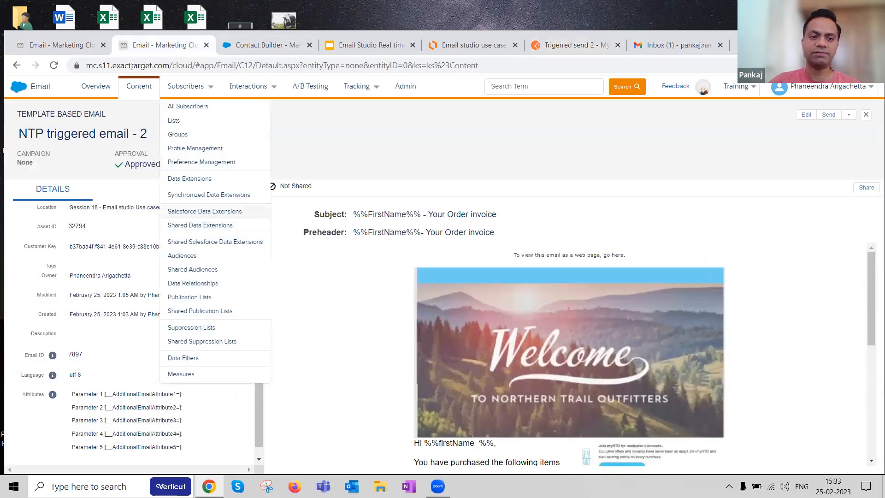
click(56, 45)
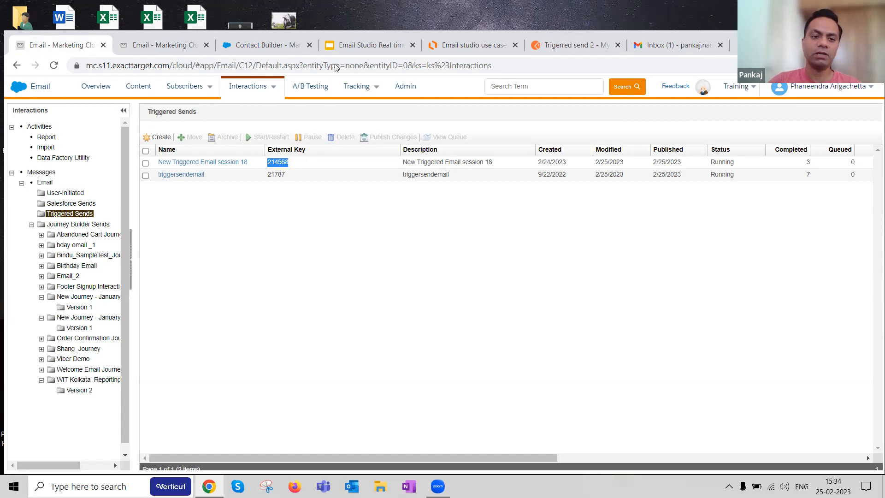
key(ctrl+Tab)
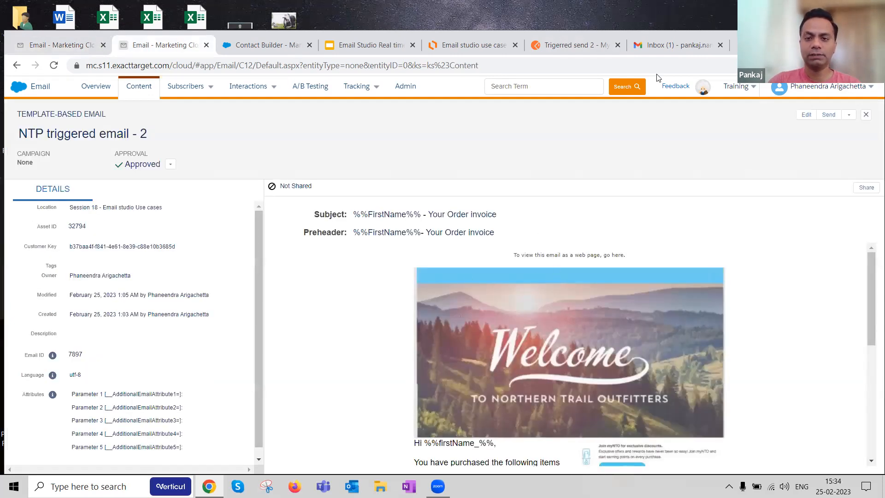
Step: Open the newest "Your Order invoice" email in Gmail as a web page and highlight its Order Summary table
click(679, 49)
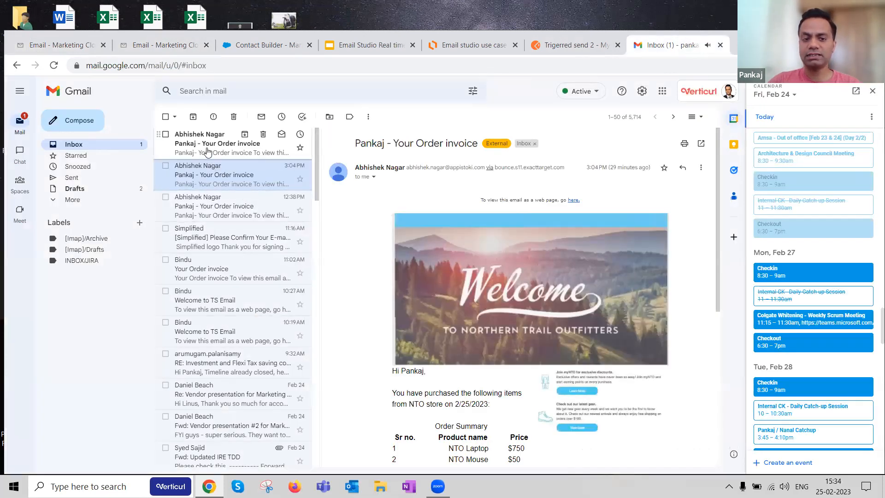
click(248, 147)
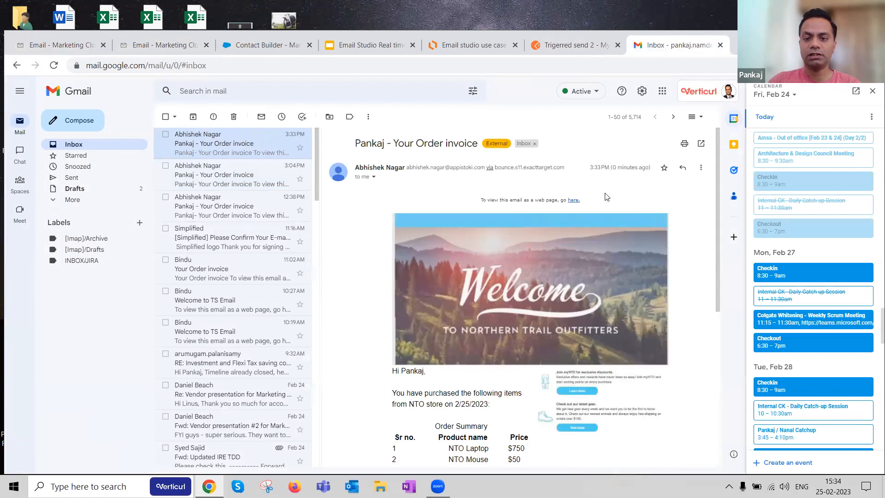
click(574, 200)
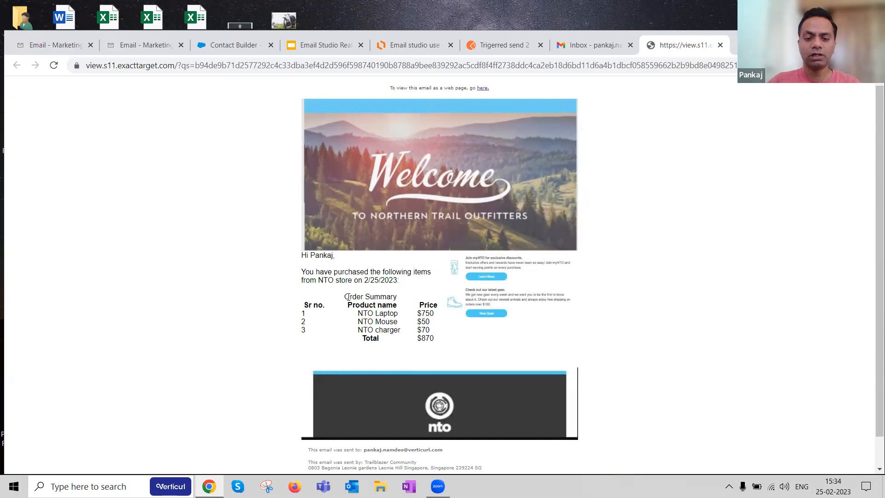
drag(343, 296, 438, 340)
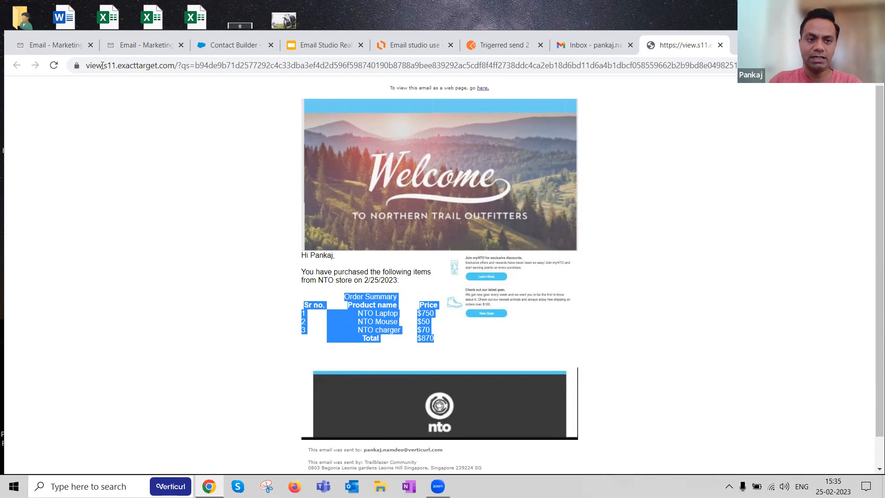
Step: Return to Marketing Cloud and review the New Triggered Email session 18 entry and its thumbnail in the Triggered Sends list
click(65, 44)
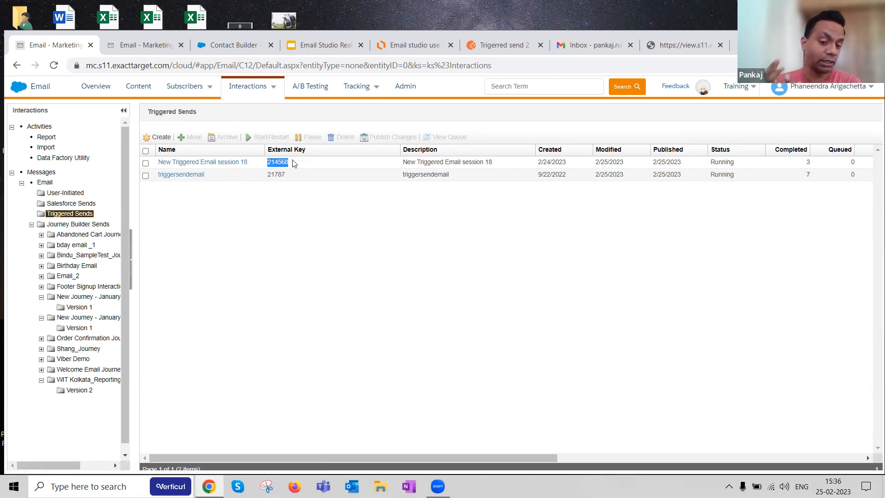
click(138, 45)
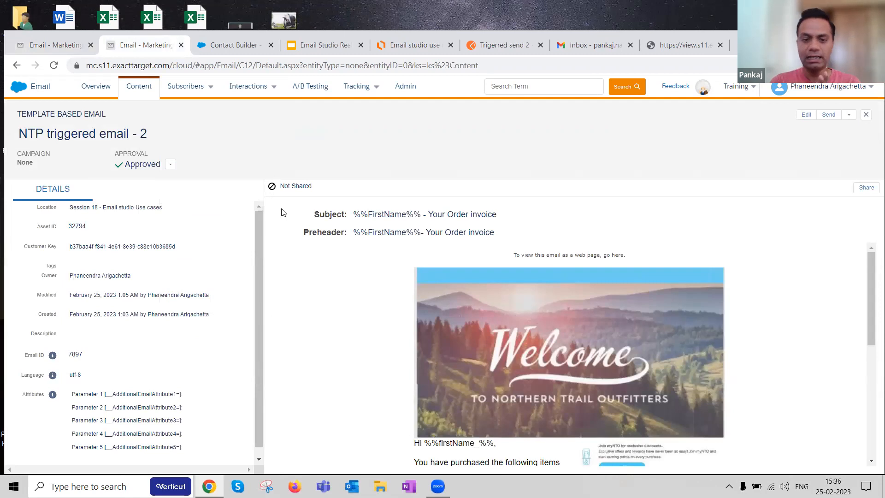
click(52, 46)
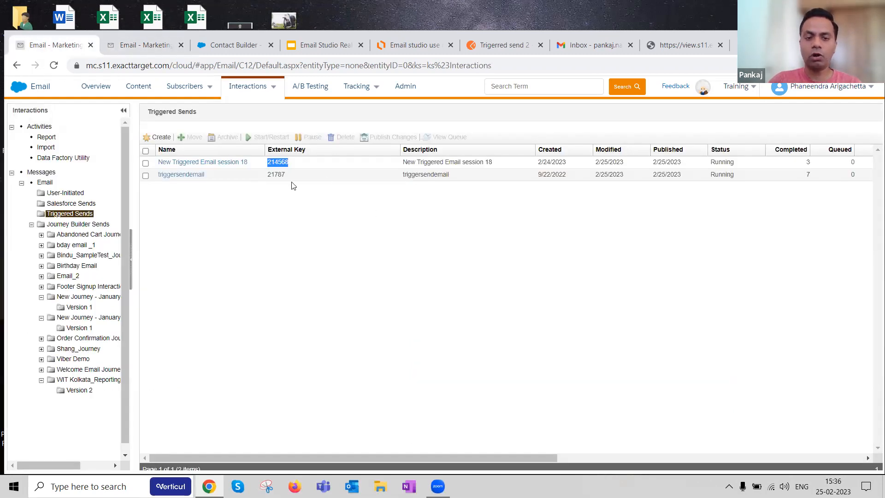
click(204, 164)
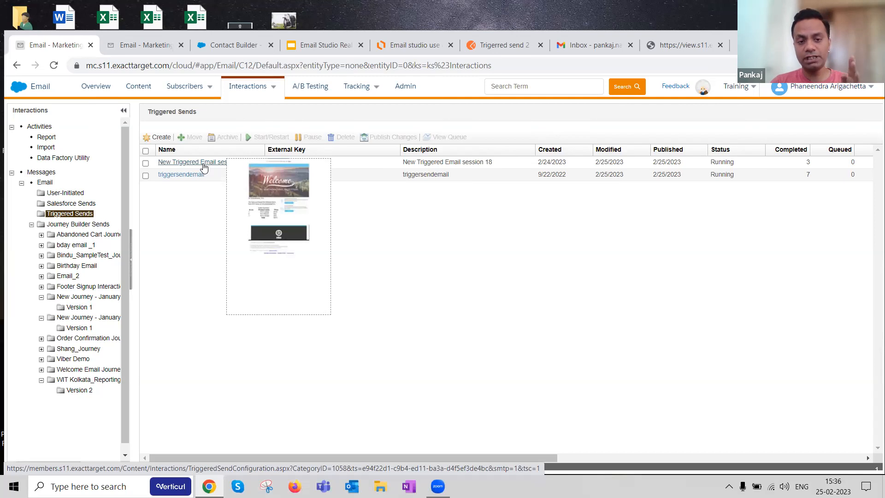
click(204, 165)
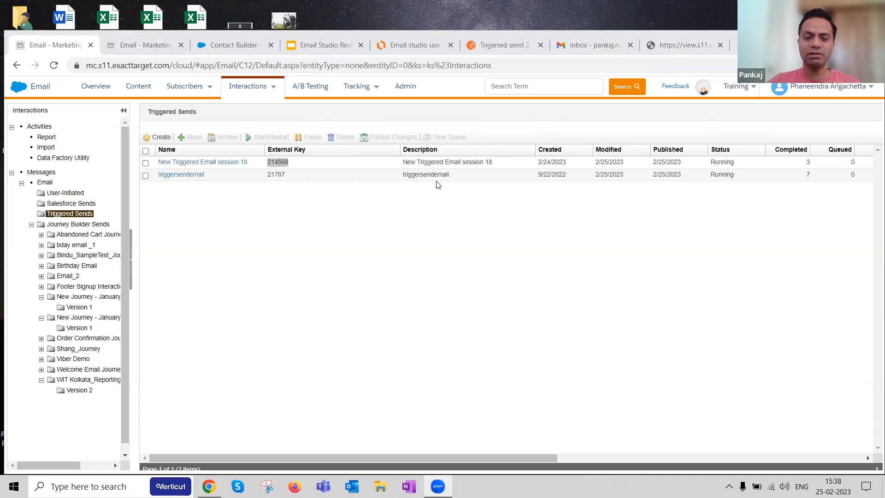
mouse_move(366, 91)
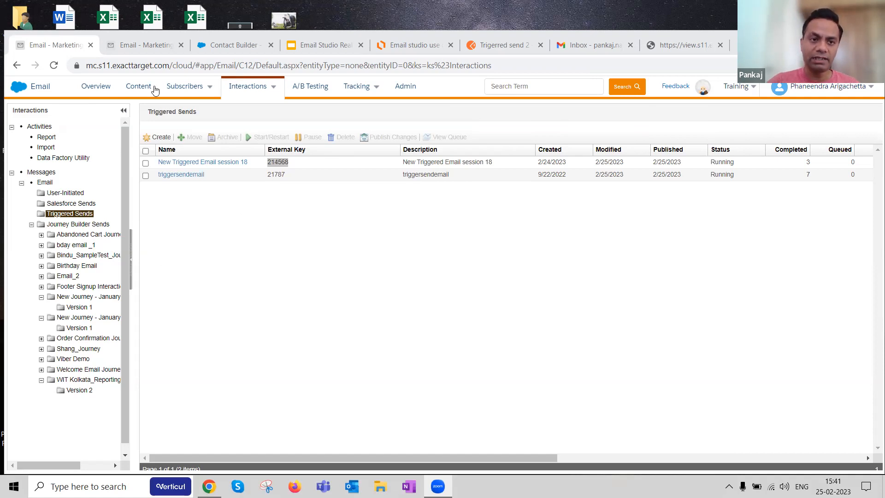
Step: Open Personlization email_session 18 from the Session 18 - Email studio Use cases folder and examine its subscriber preview
click(171, 46)
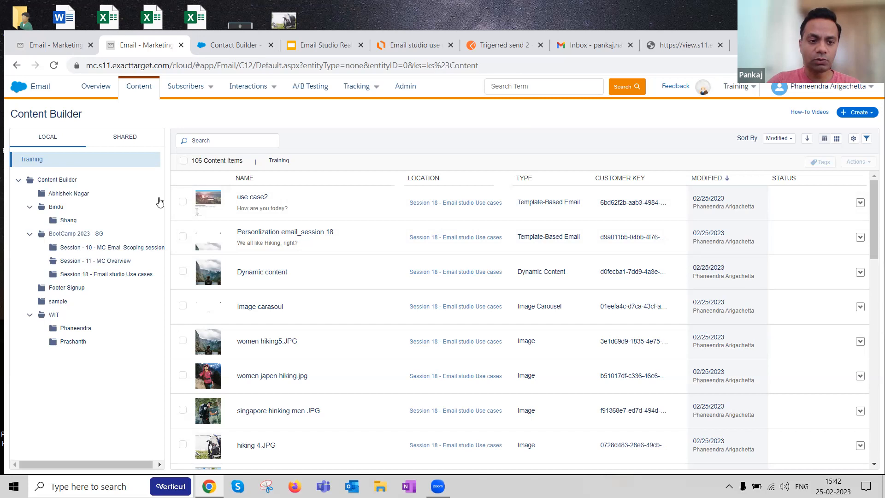
click(120, 275)
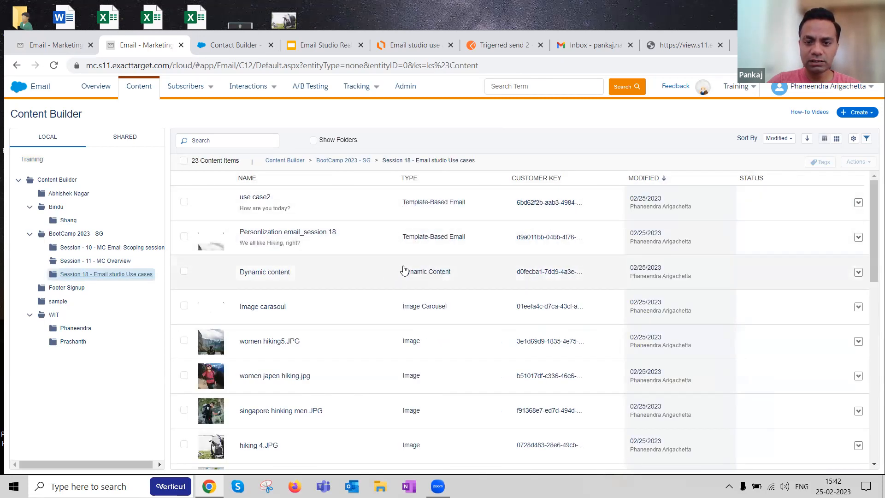
click(289, 233)
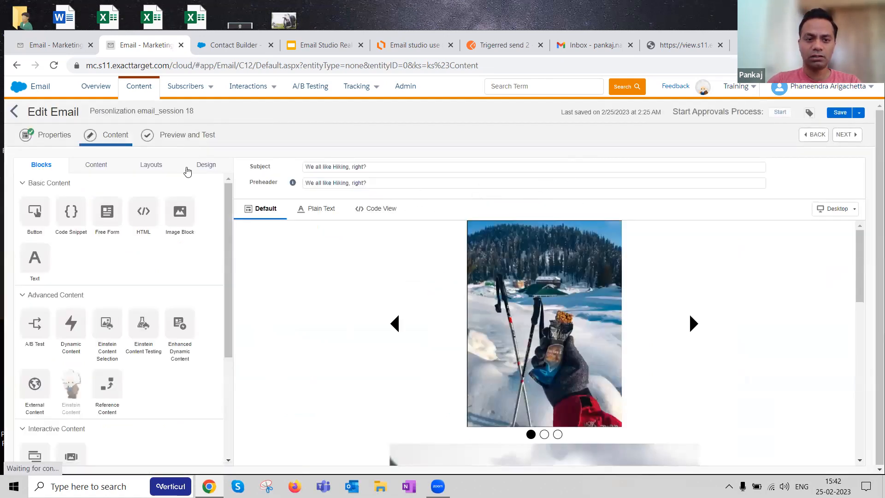
click(187, 135)
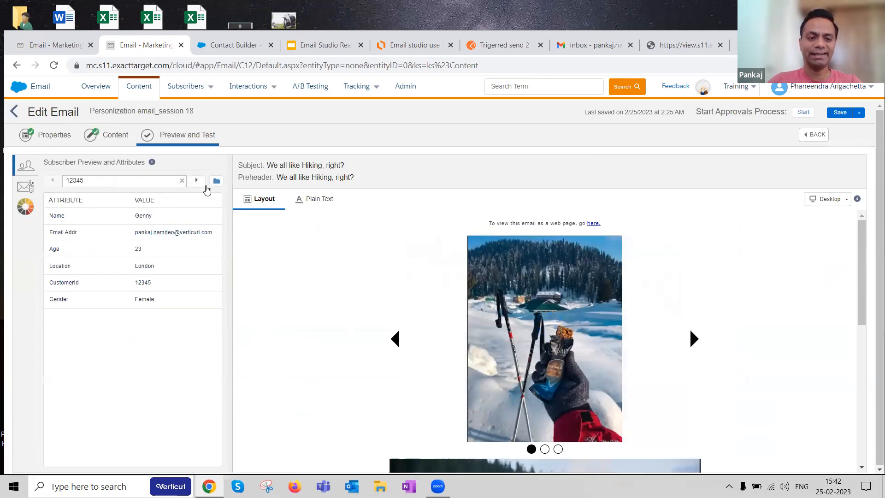
scroll(487, 262, down, 6)
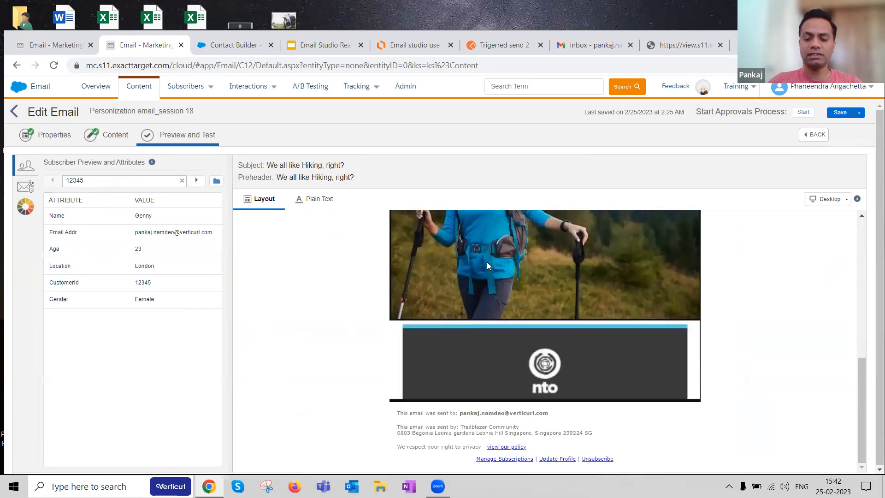
scroll(486, 261, up, 8)
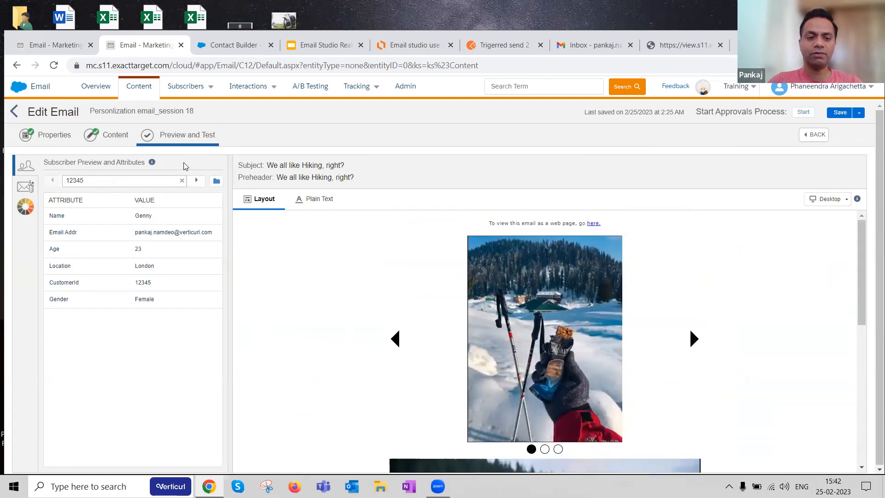
Step: Examine the Litmus Email Previews option for the email, from the introduction text to the sign-in form
click(27, 208)
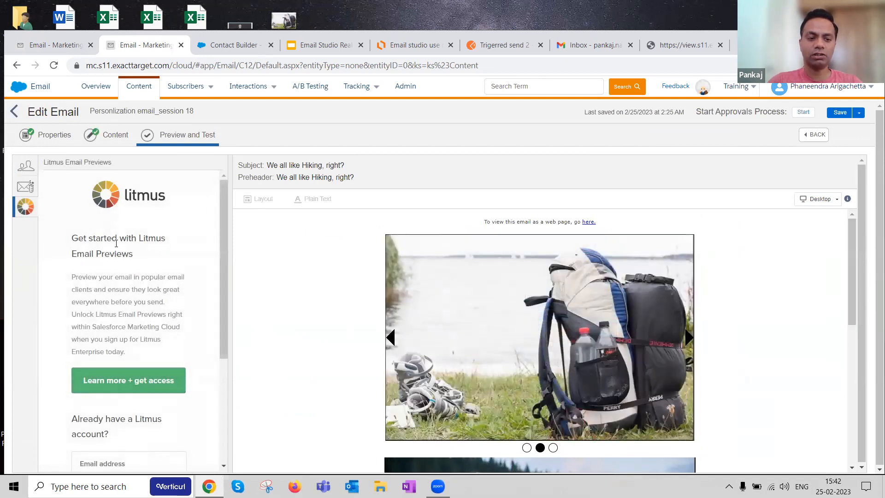
drag(72, 237, 162, 251)
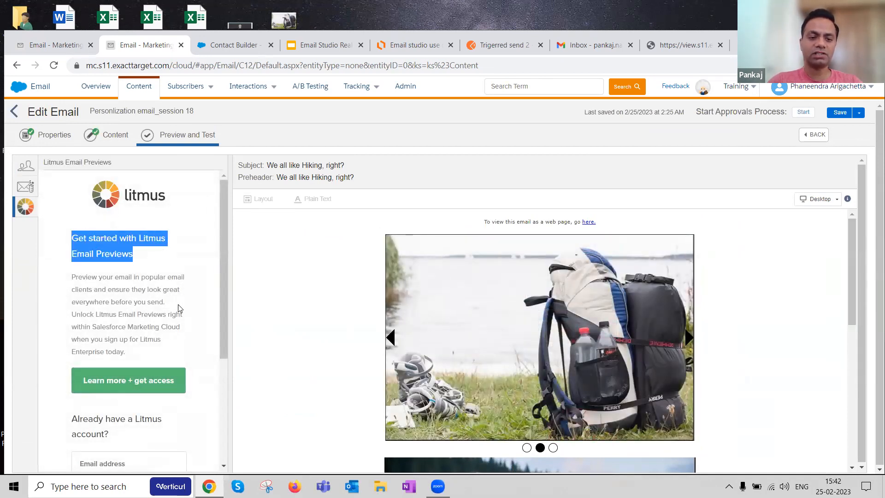
scroll(178, 307, down, 4)
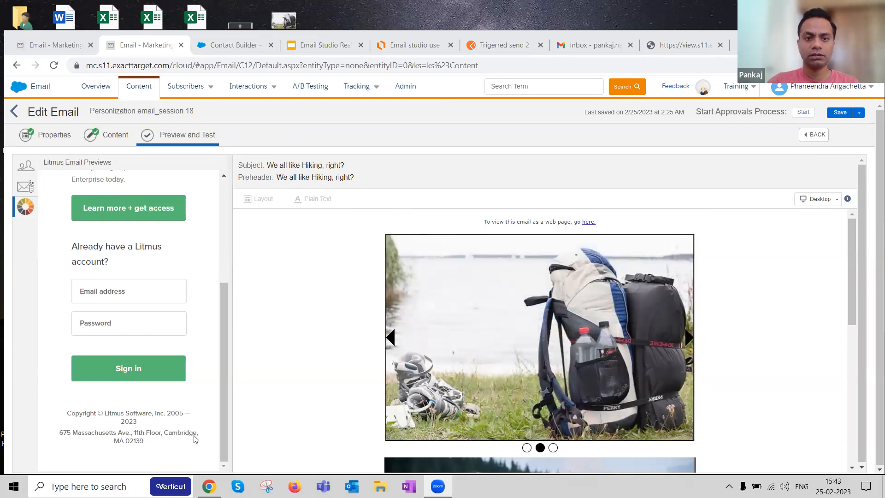
Step: Switch to the Google Slides presentation and show slide 8, "Solution- Use case 1", with its peripheral points
click(343, 50)
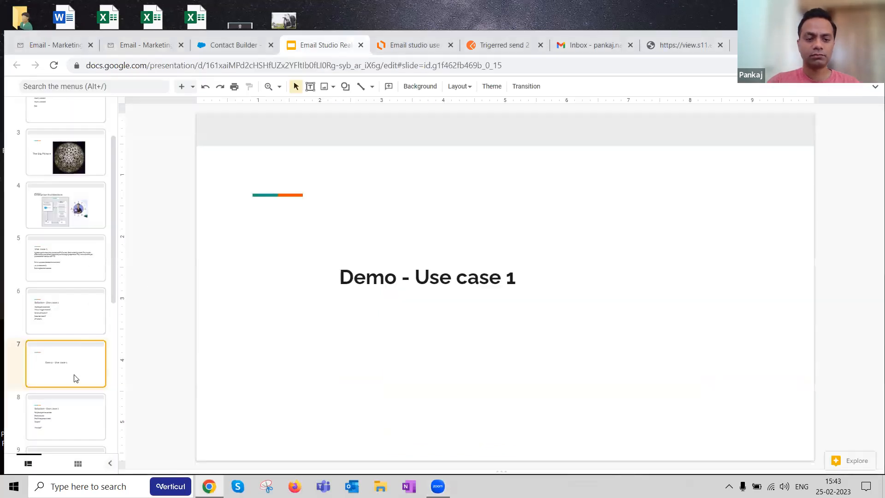
scroll(87, 324, down, 1)
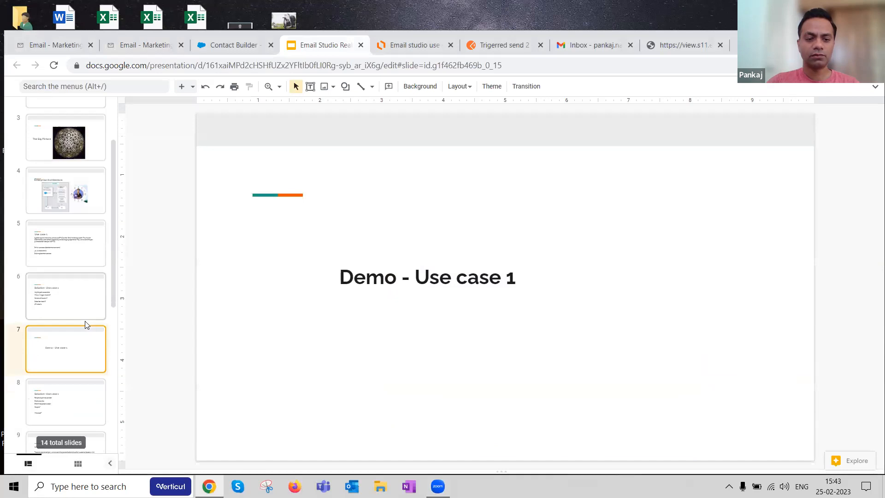
click(77, 354)
scroll(73, 304, down, 1)
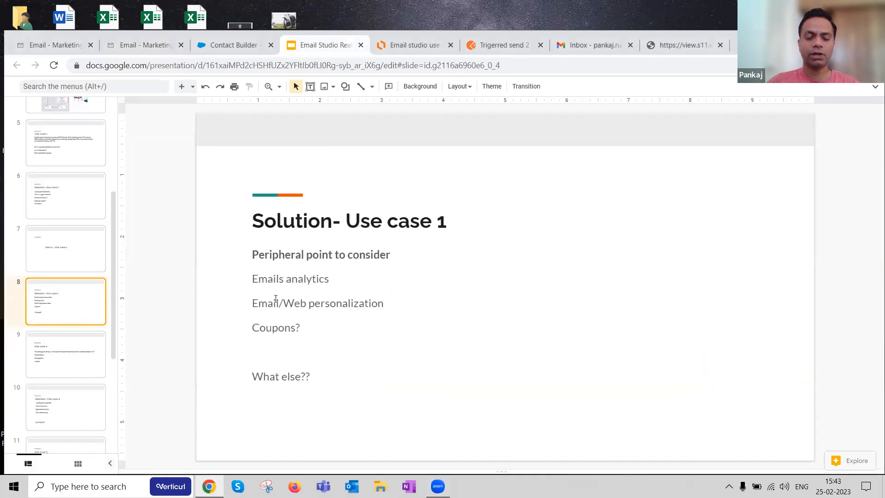
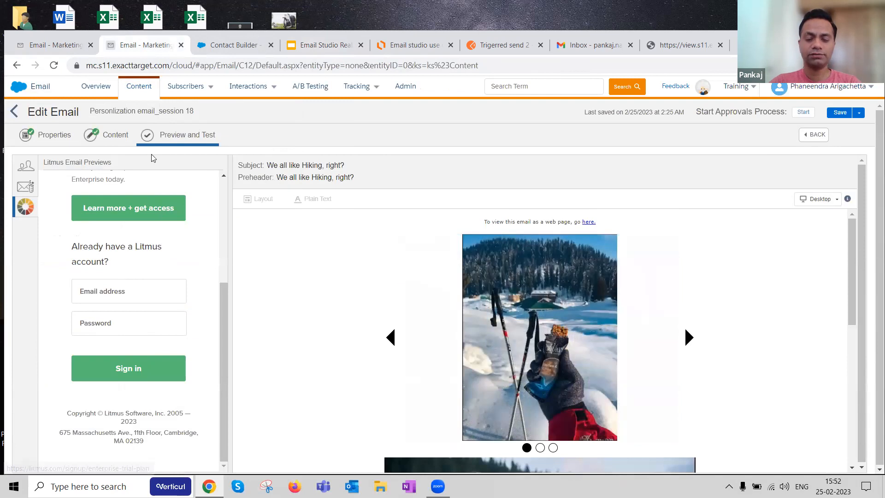
Step: Leave the email editor for the content list, and open mcsnippets.herokuapp.com in a new tab with its welcome message dismissed
click(156, 90)
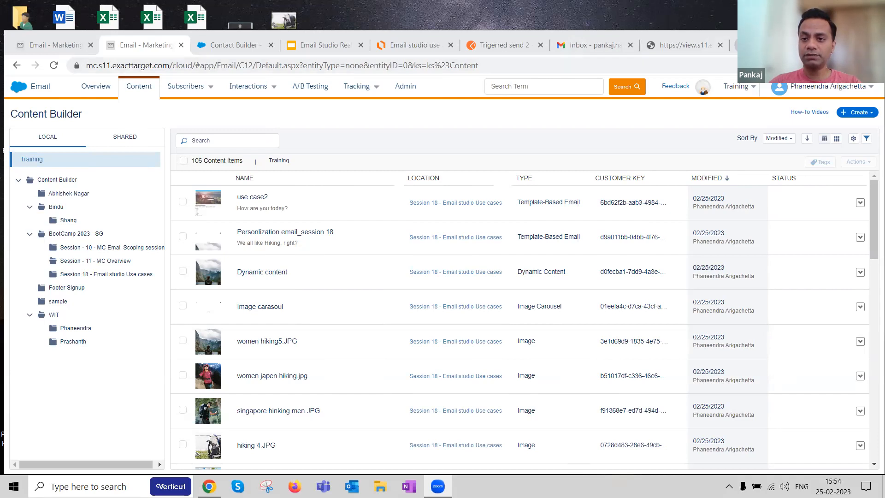
drag(687, 31, 687, 7)
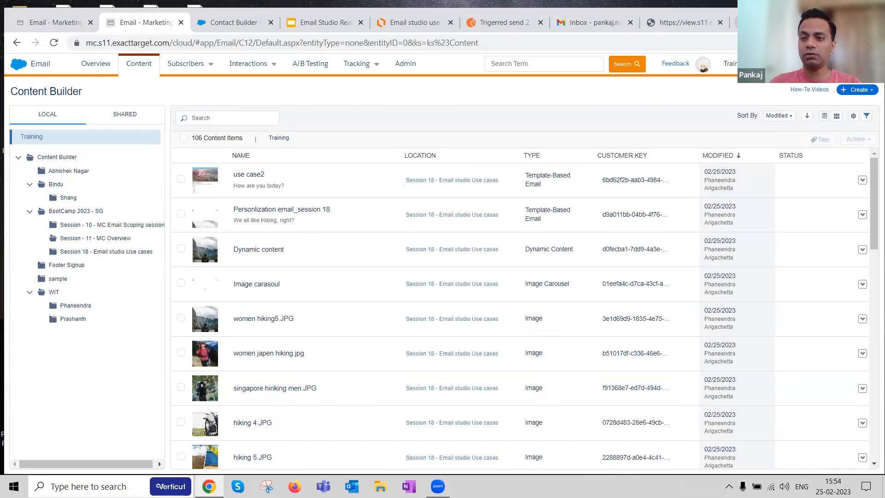
click(735, 23)
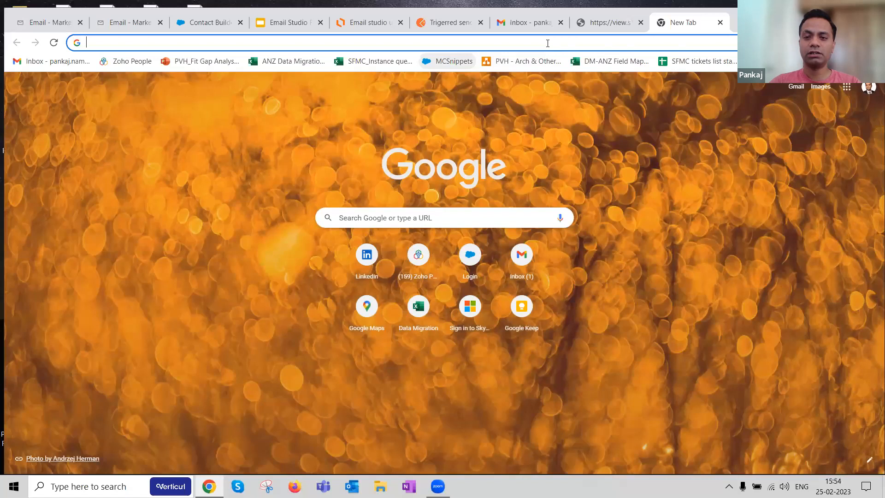
click(447, 61)
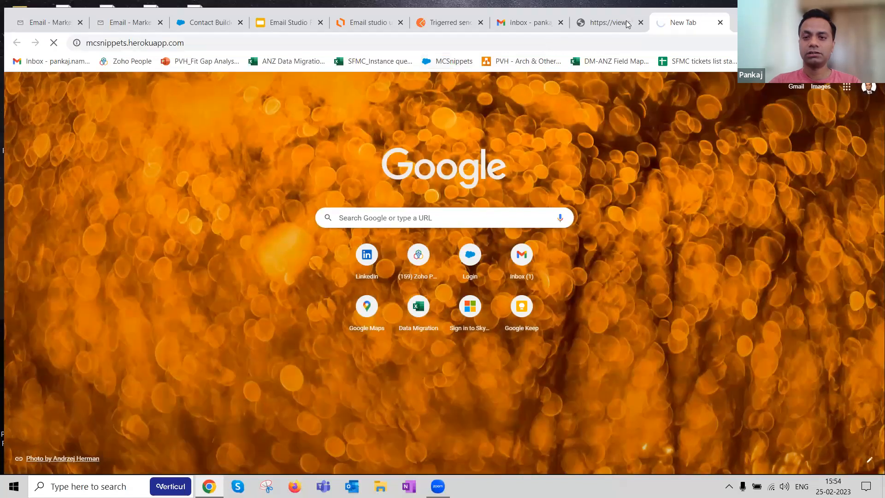
click(741, 22)
key(ctrl+shift+Tab)
click(235, 48)
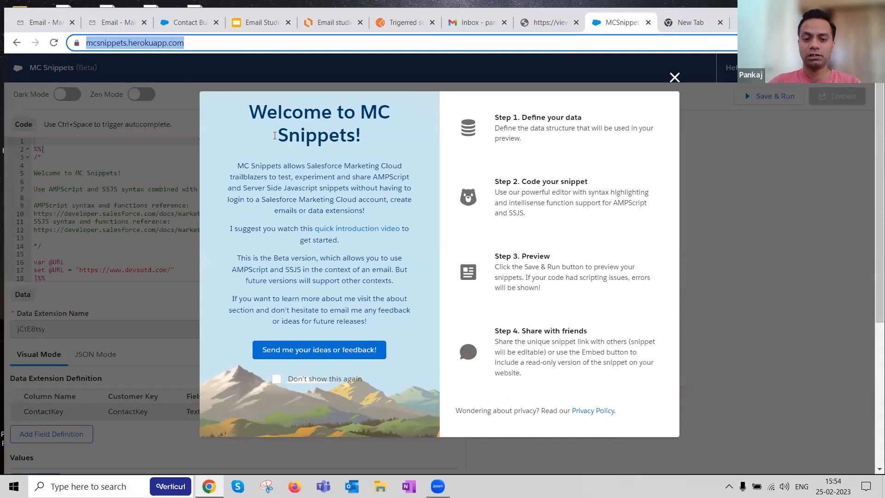
click(275, 135)
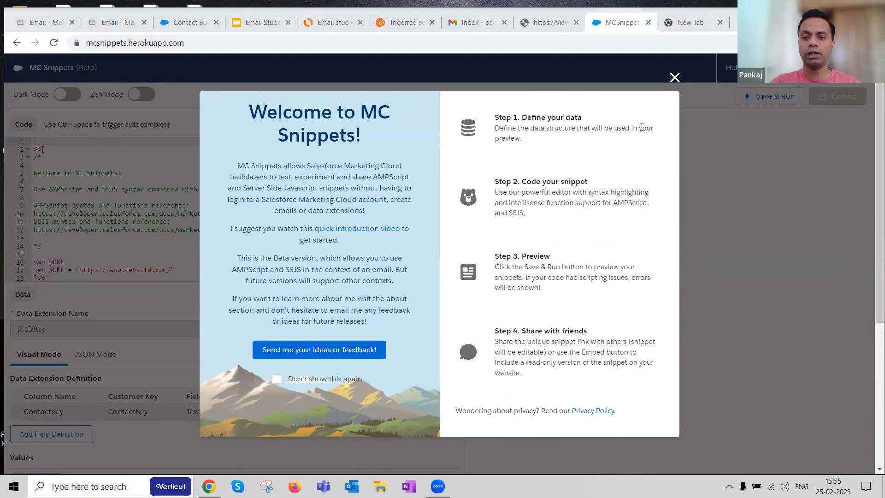
click(674, 77)
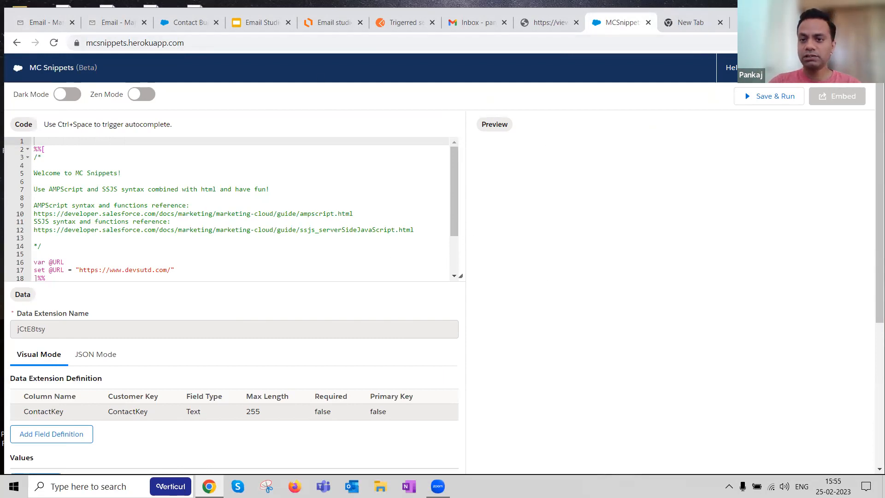
Step: Close the MC Snippets tab, the extra blank tab and the tab with the email's web page view
drag(755, 8, 756, 37)
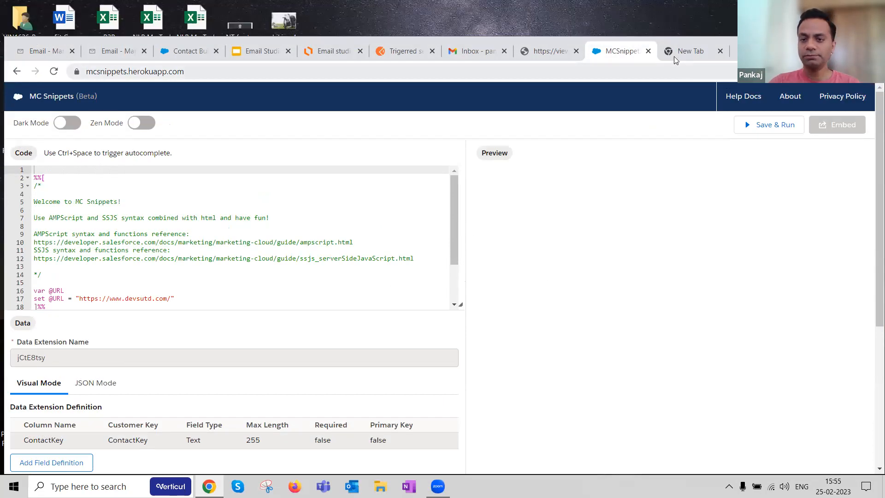
click(648, 51)
key(ctrl+w)
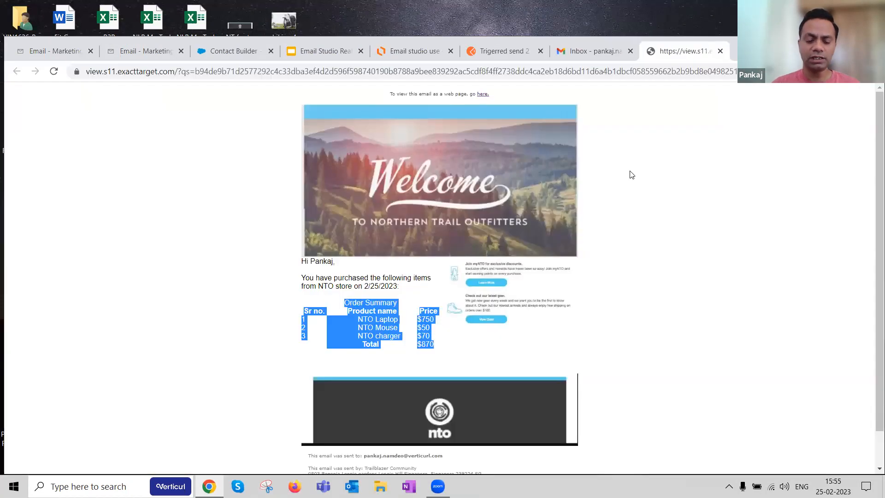
middle_click(676, 54)
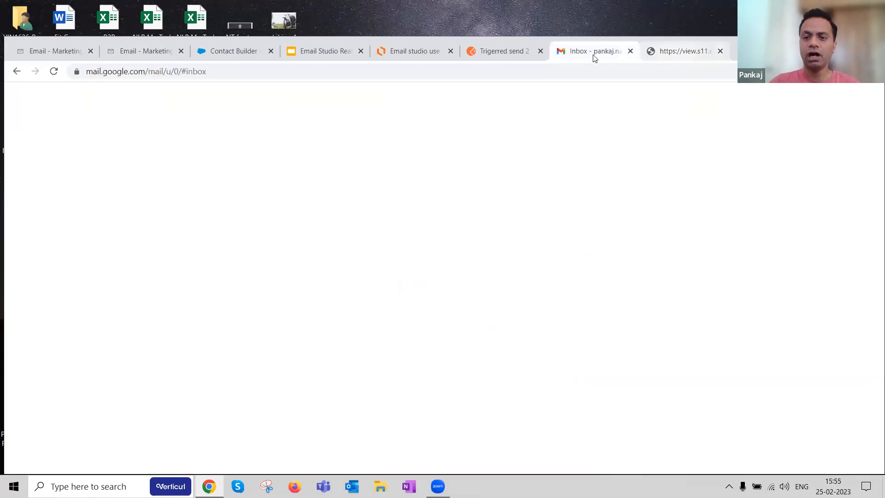
Step: Return to Marketing Cloud and show the data extensions in the Sesion18-Email studio Use cases folder
click(511, 55)
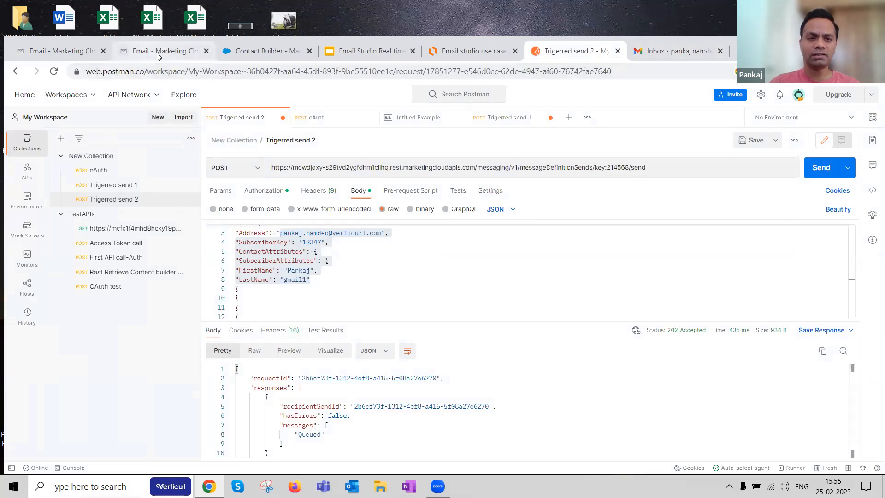
click(138, 53)
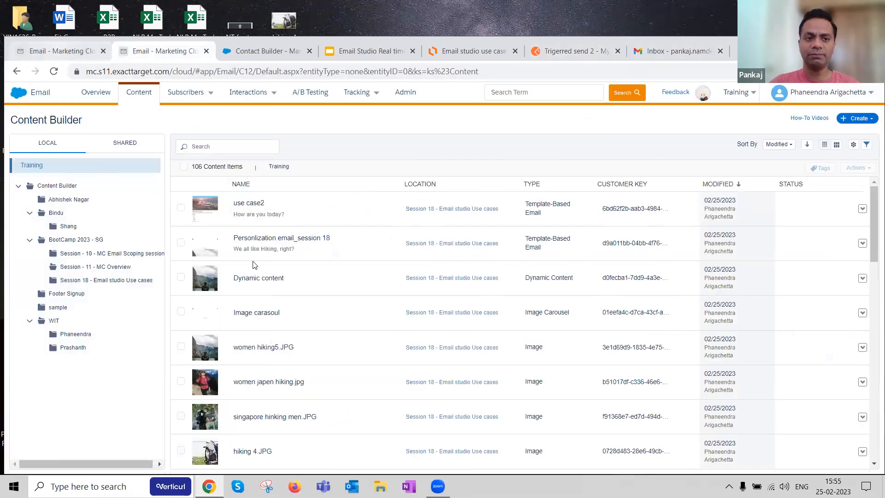
click(59, 51)
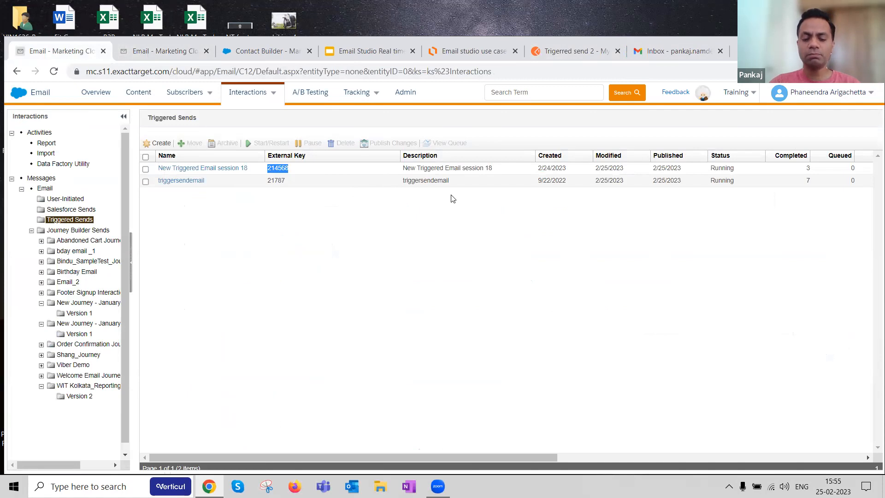
mouse_move(187, 92)
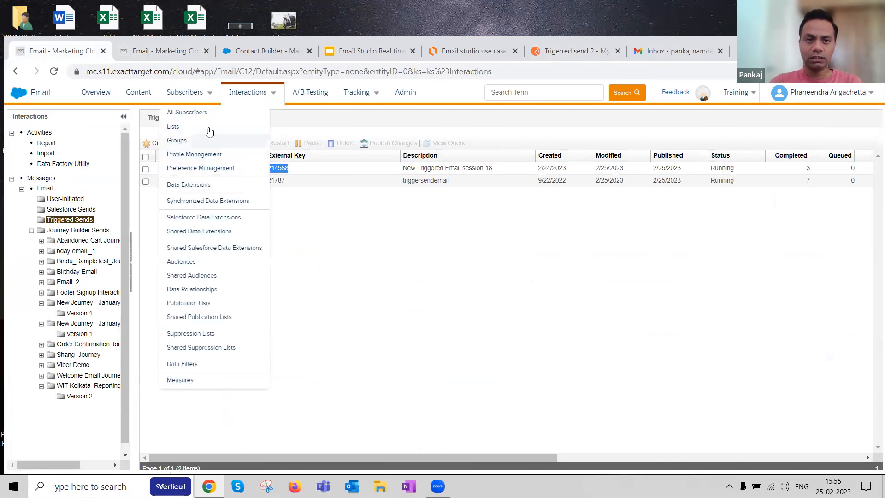
click(186, 184)
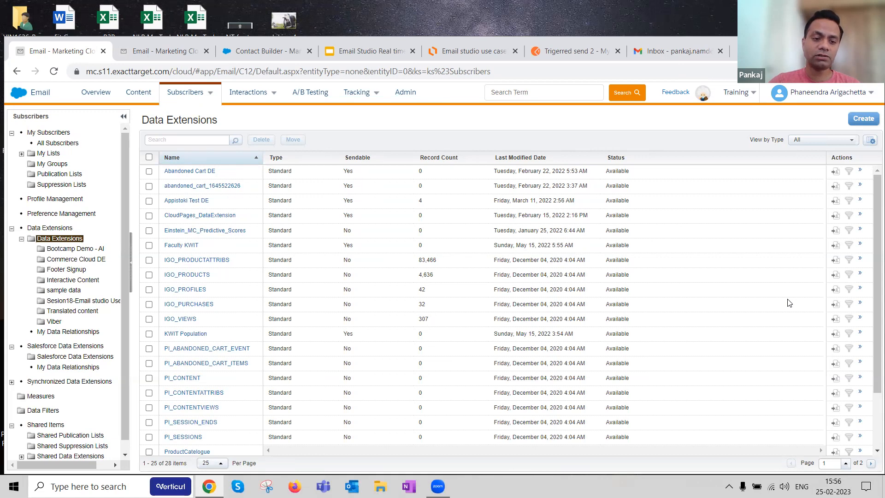
click(90, 300)
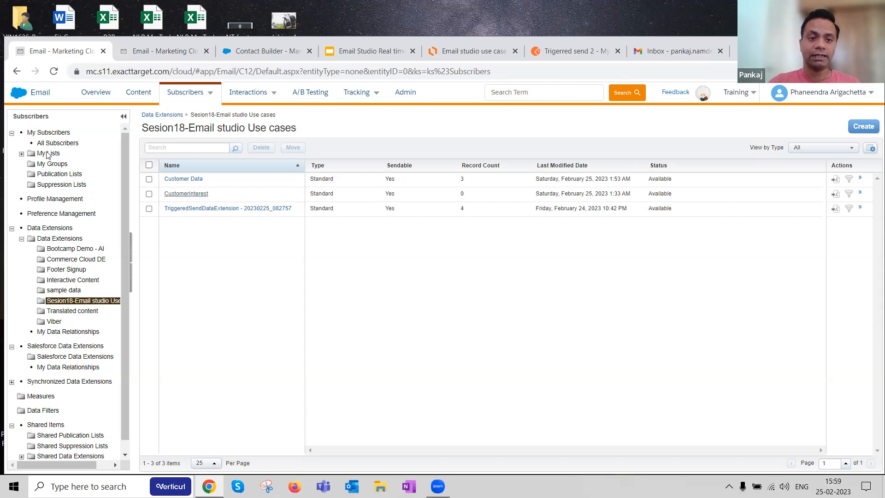
Step: Open the content of Personlization email_session 18 from Content Builder for editing
click(138, 93)
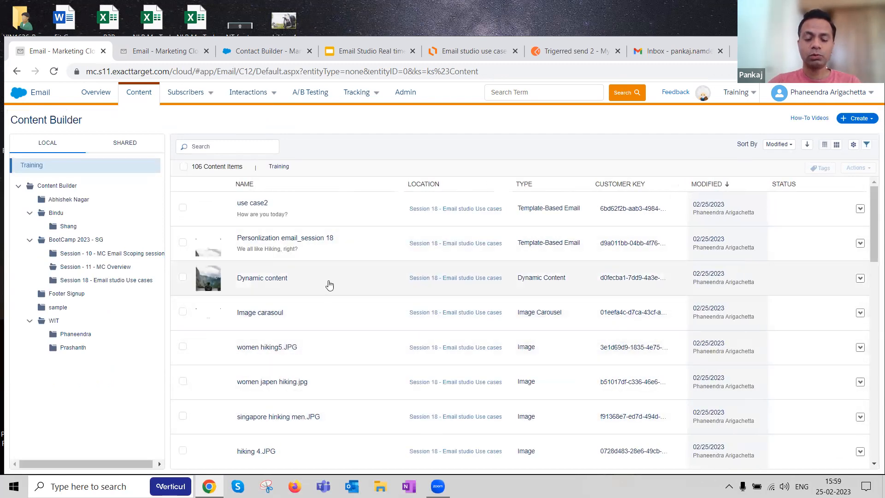
click(296, 239)
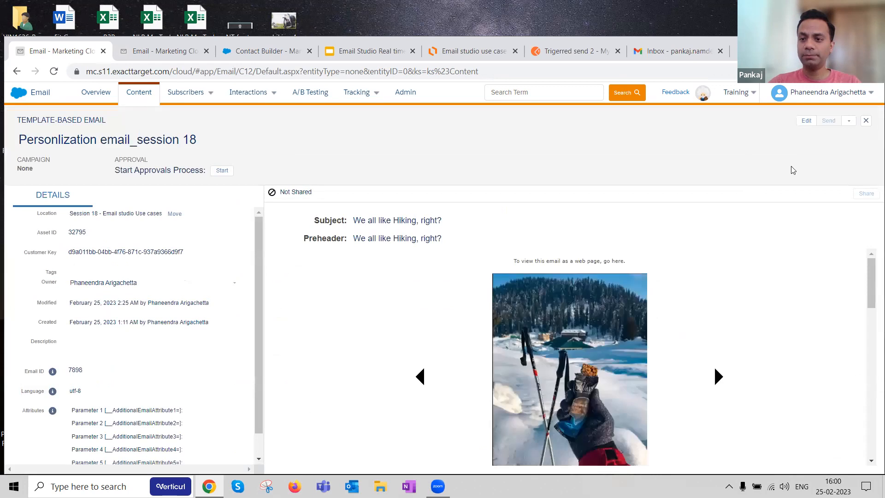
click(806, 121)
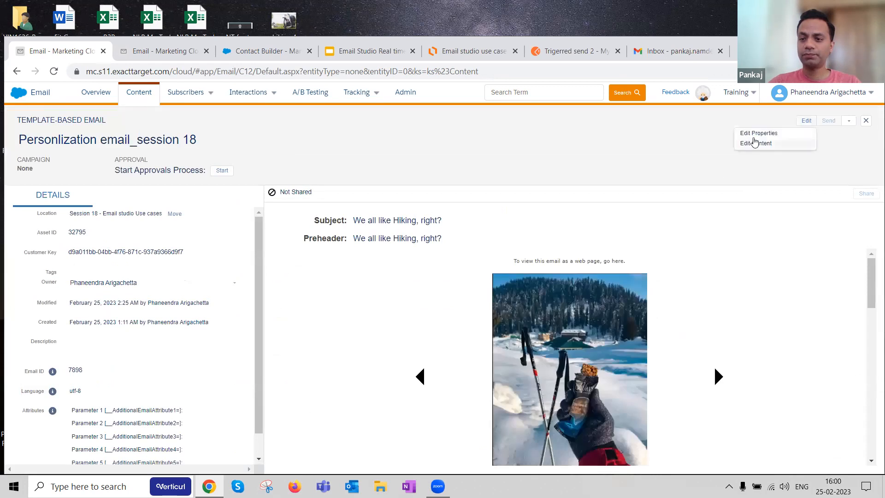
click(756, 143)
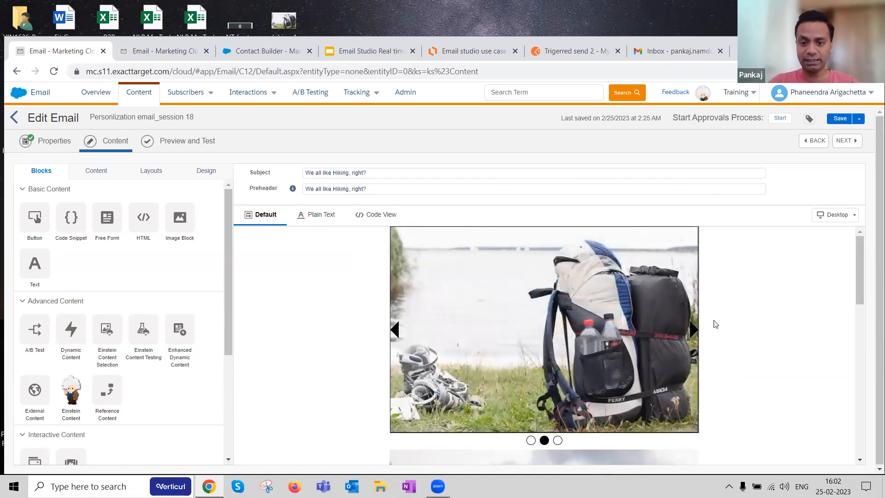
Step: Open the email's dynamic content block and show the Rule 2 variation with its gender and location condition
scroll(626, 326, down, 4)
scroll(625, 323, down, 2)
click(582, 371)
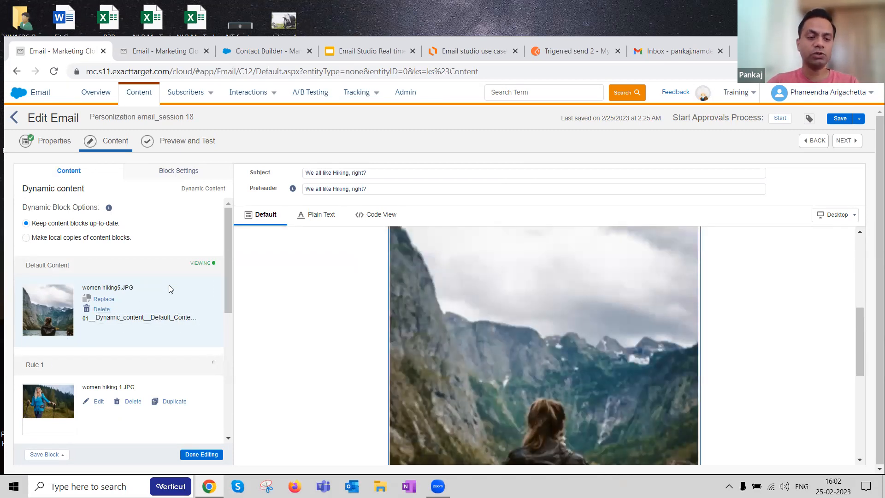
scroll(166, 290, down, 1)
scroll(144, 259, down, 1)
scroll(144, 259, down, 1)
click(121, 365)
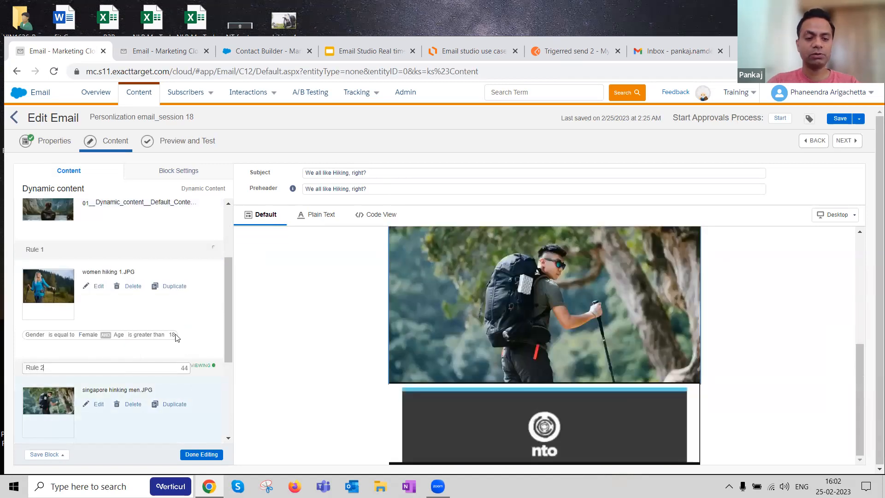
scroll(129, 340, down, 2)
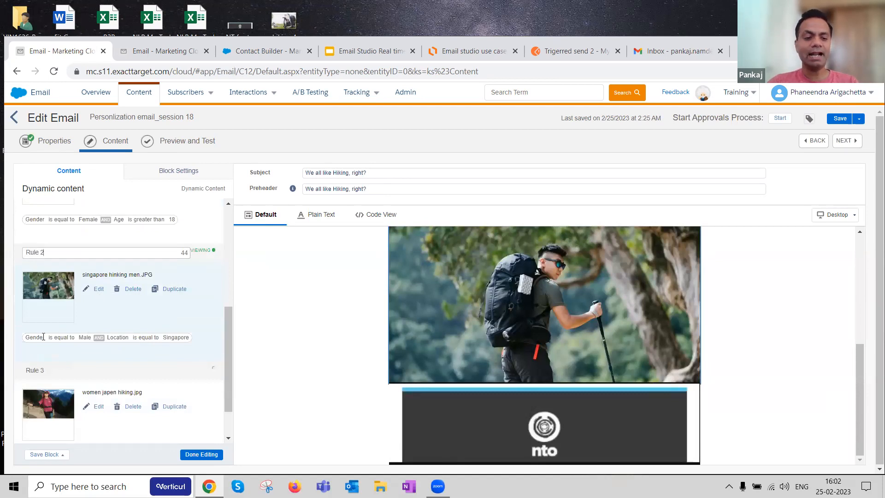
drag(27, 338, 45, 336)
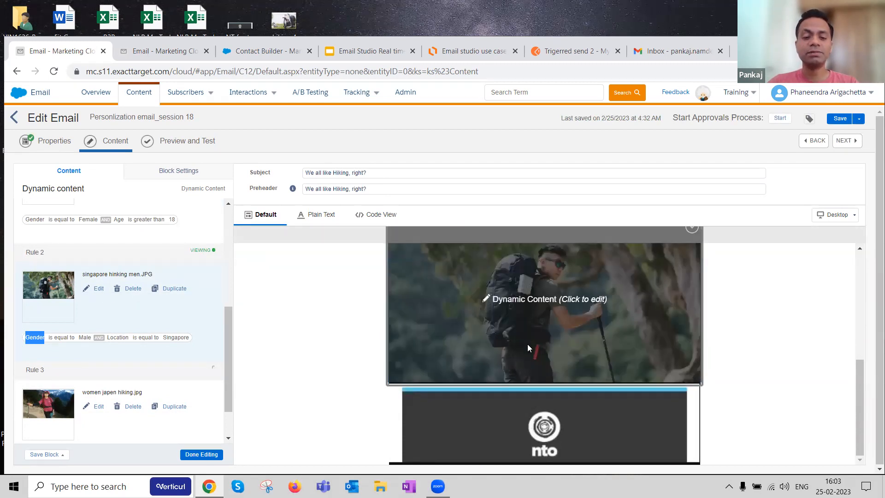
Step: Show the Rule 1 variation of the dynamic content, review the Rule 3 condition, and display the Rule 2 variation again
scroll(123, 325, up, 3)
scroll(122, 324, up, 1)
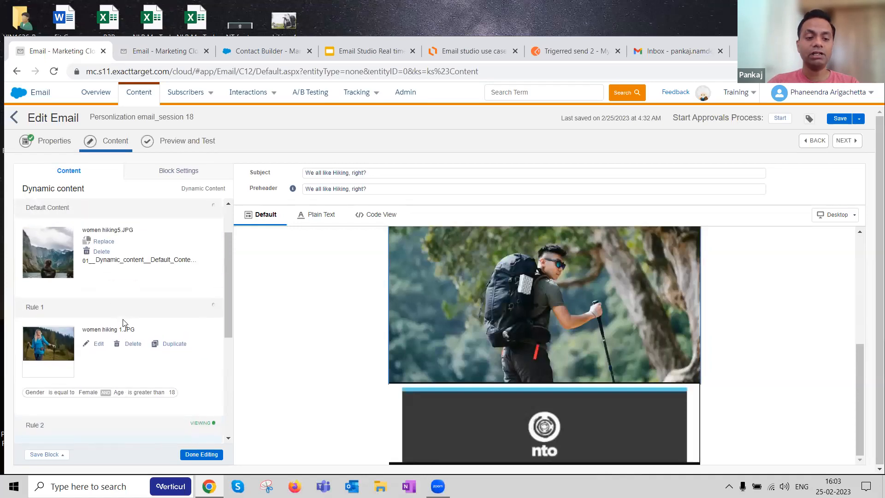
click(180, 329)
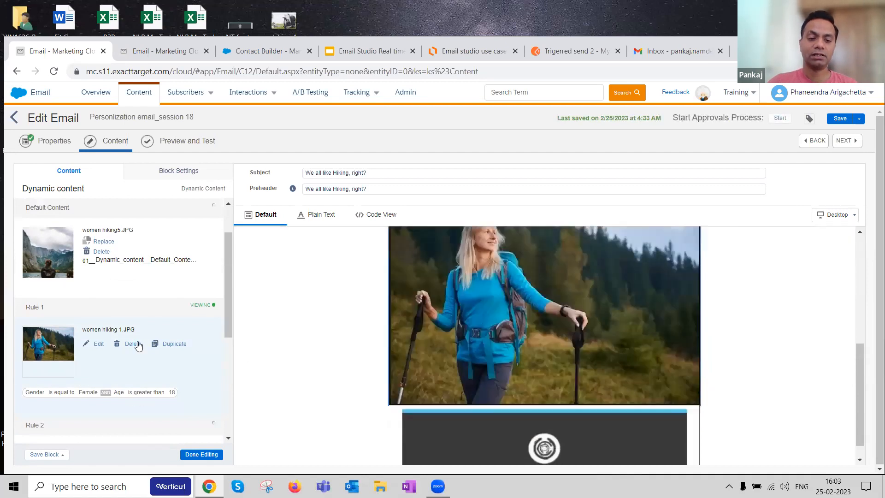
scroll(139, 346, down, 4)
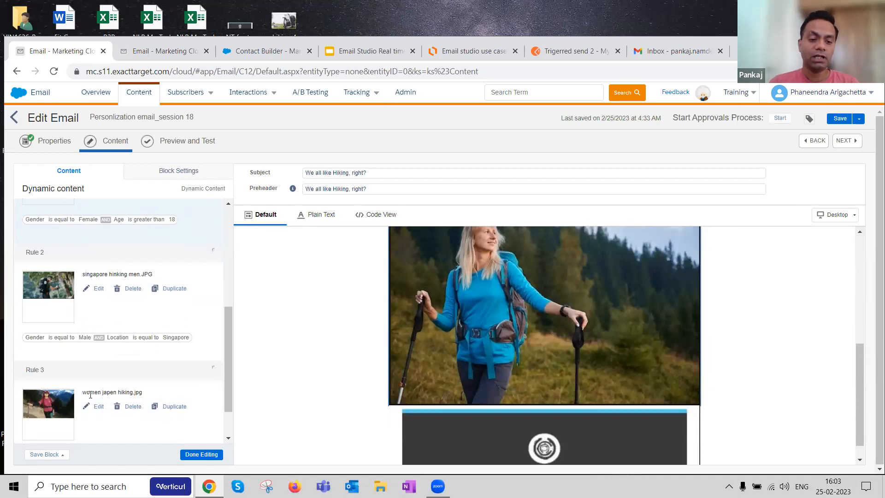
scroll(92, 397, down, 1)
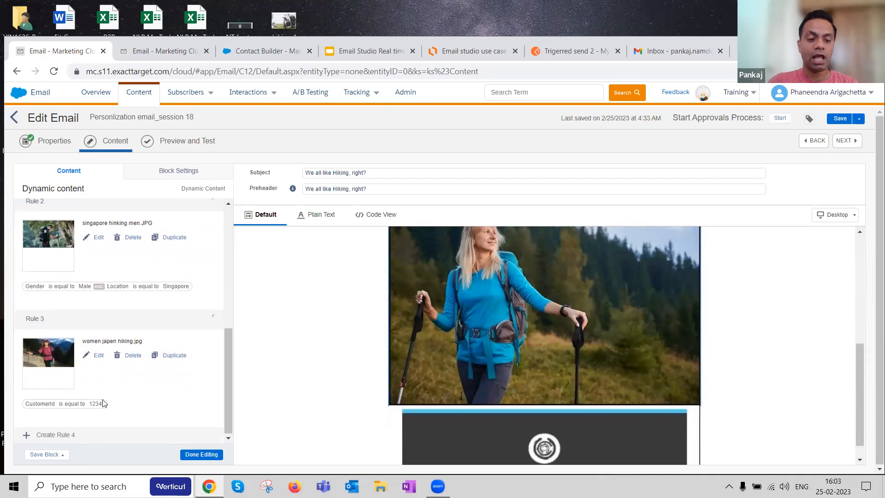
scroll(103, 403, up, 1)
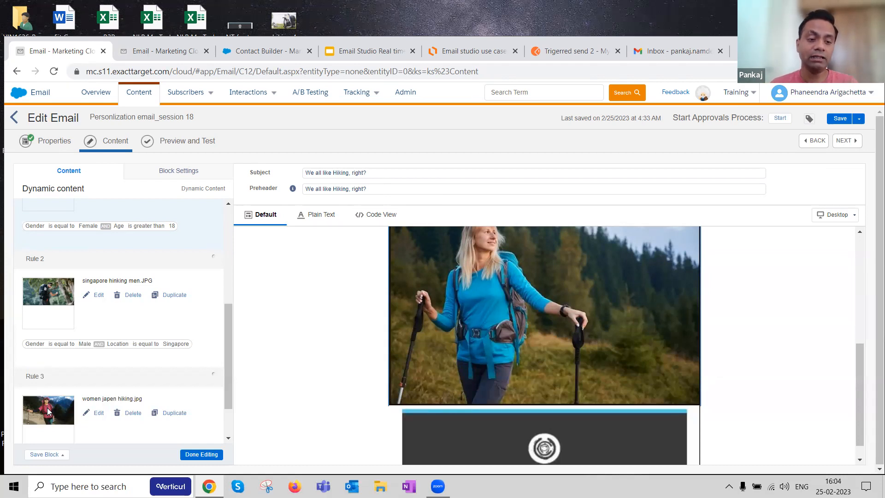
click(156, 261)
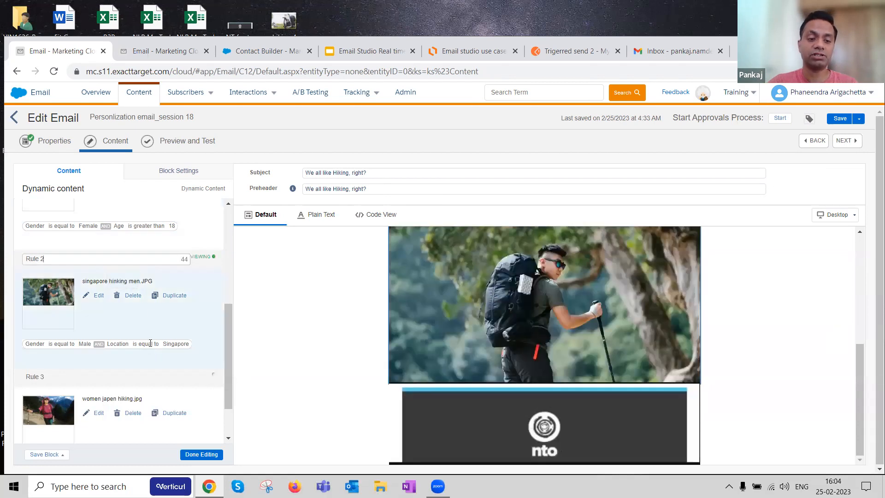
click(226, 316)
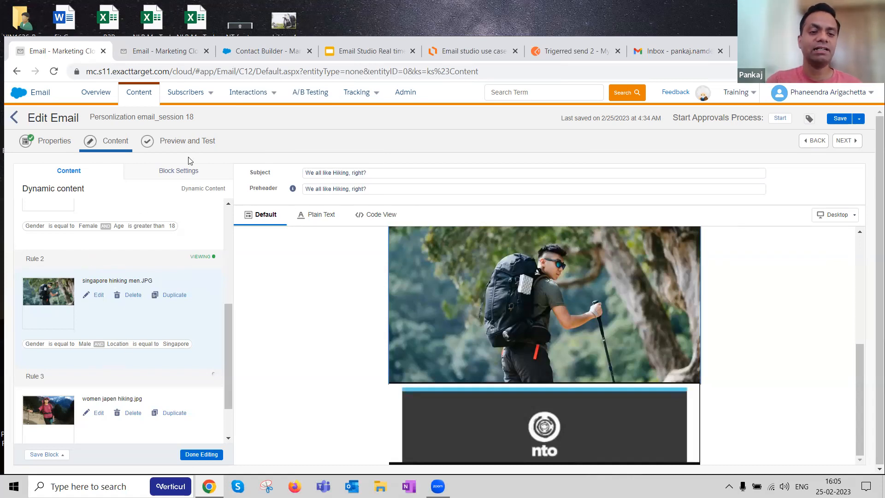
Step: Preview the email for the loaded subscriber and check the dynamic image against the subscriber's Gender attribute
click(178, 143)
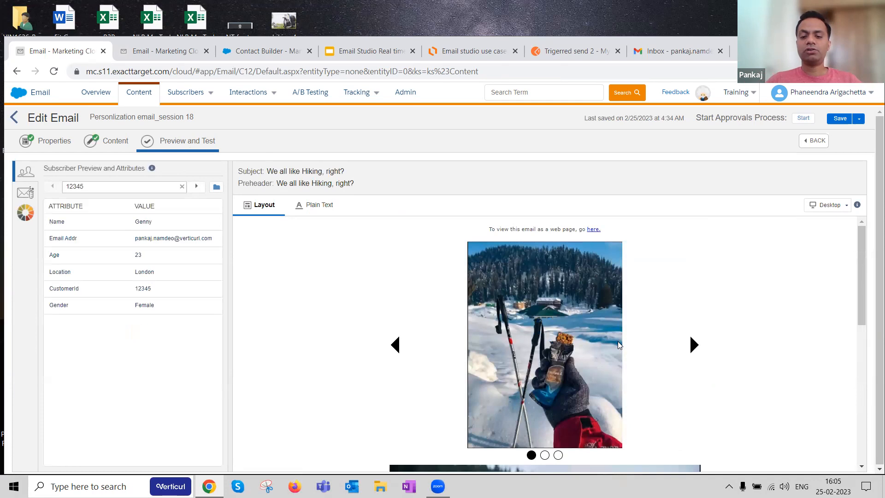
scroll(555, 346, down, 3)
scroll(555, 345, down, 1)
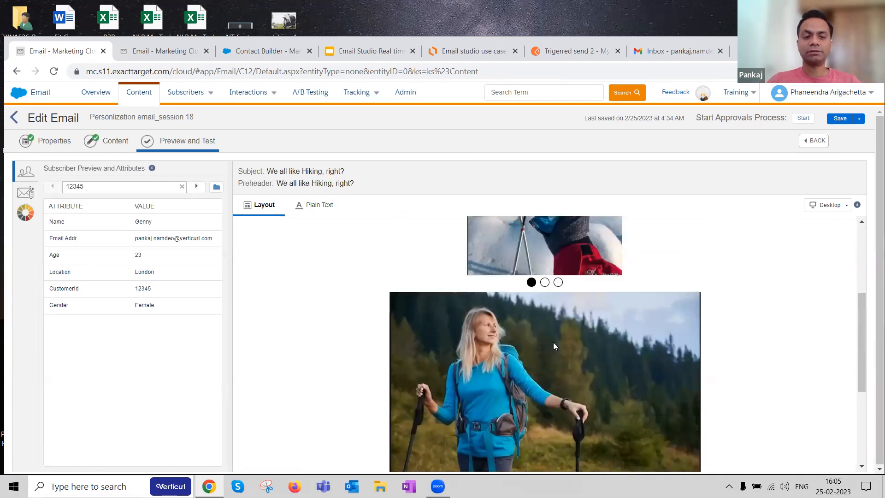
scroll(535, 332, down, 1)
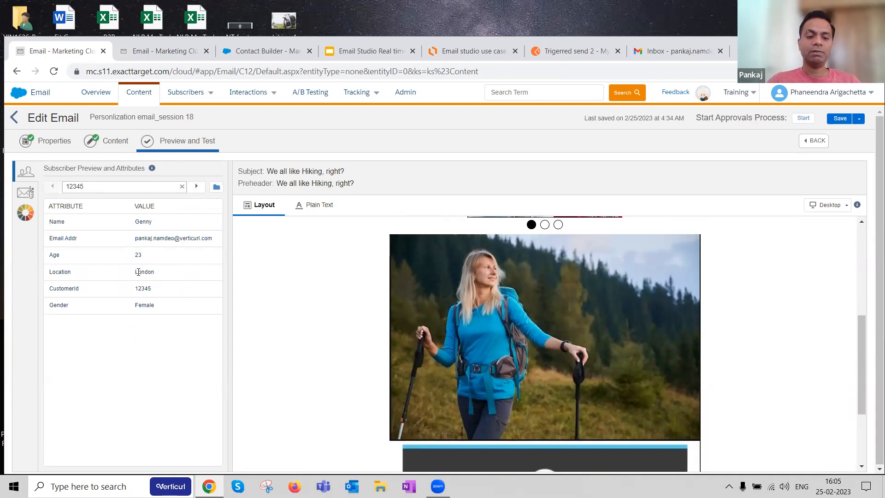
double_click(157, 308)
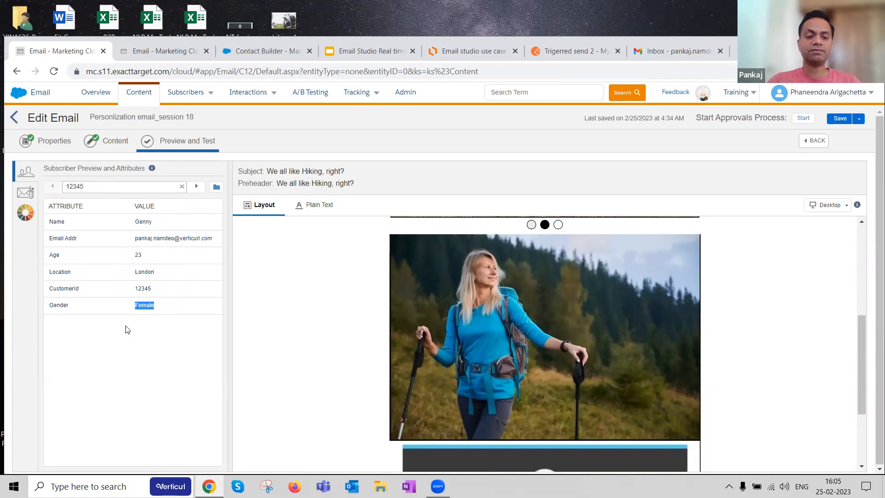
Step: Preview the email for each of the next two subscribers, compare the dynamic image with their attributes, and return to the first subscriber
double_click(138, 255)
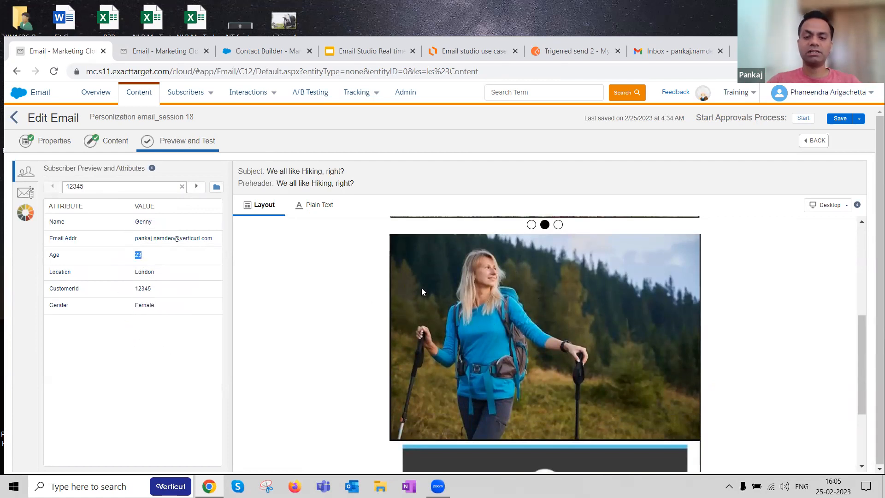
click(197, 187)
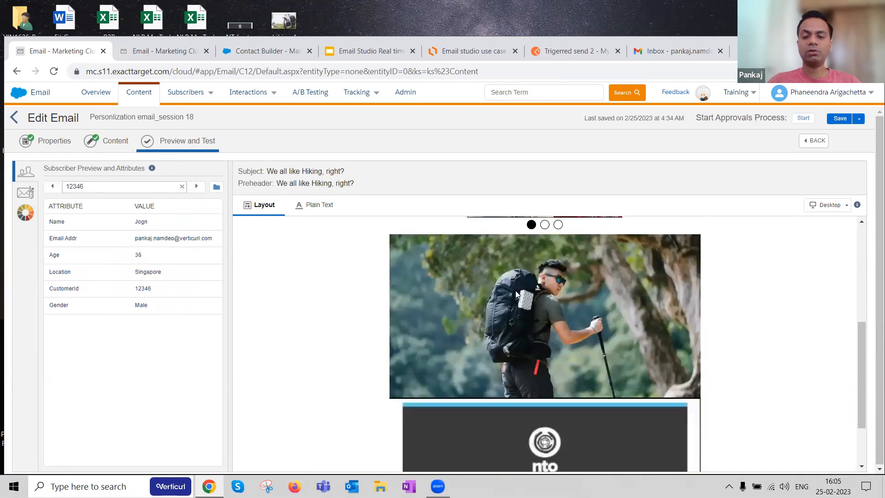
double_click(149, 272)
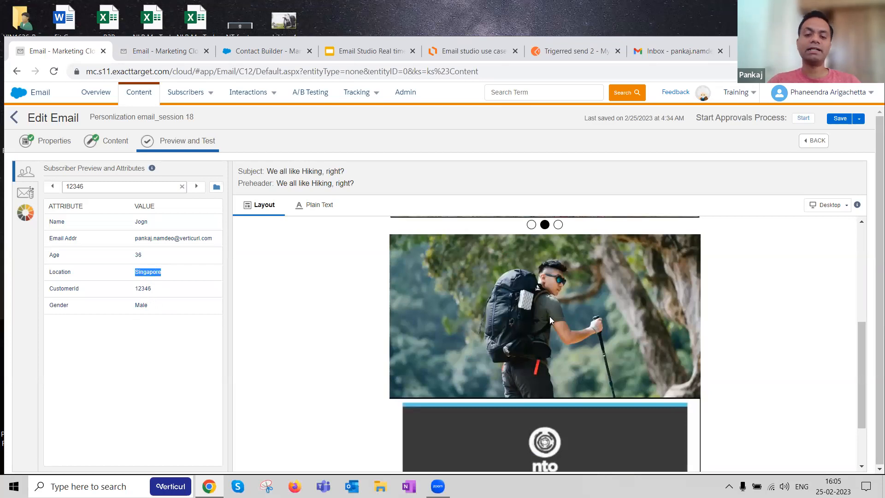
click(196, 187)
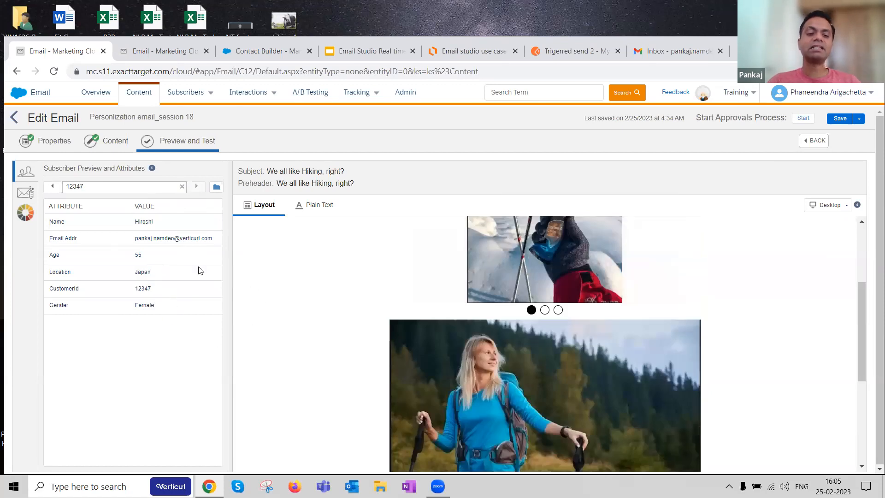
click(55, 191)
click(54, 190)
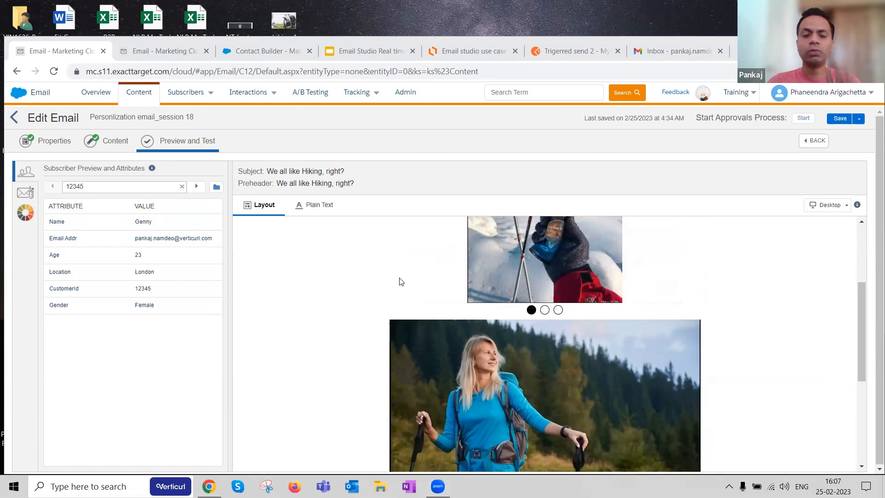
Step: Return to the email's content editor and switch to the Email Studio use case presentation in Google Slides
click(92, 143)
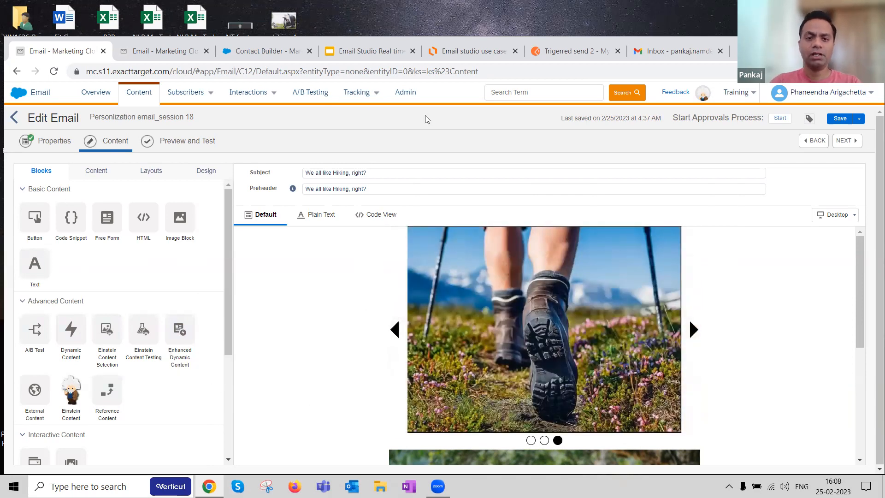
click(370, 52)
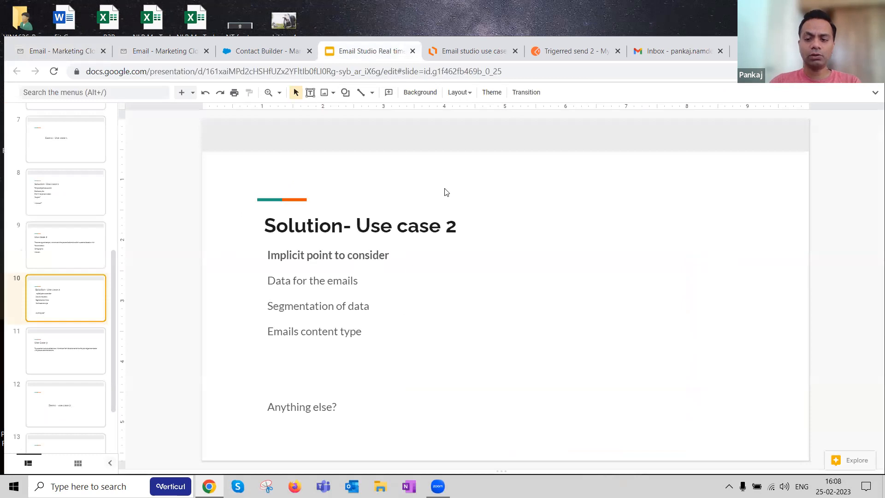
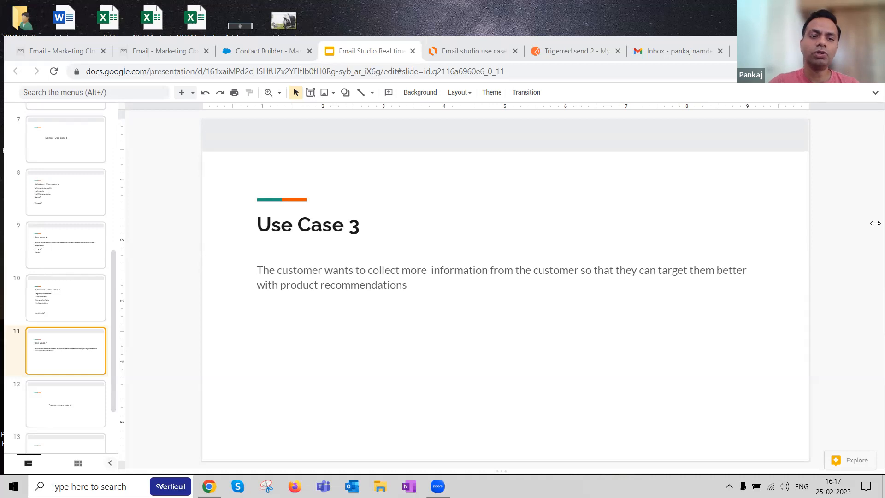
Step: Switch to the Marketing Cloud email session, reopen the Content area and reload the page
click(161, 51)
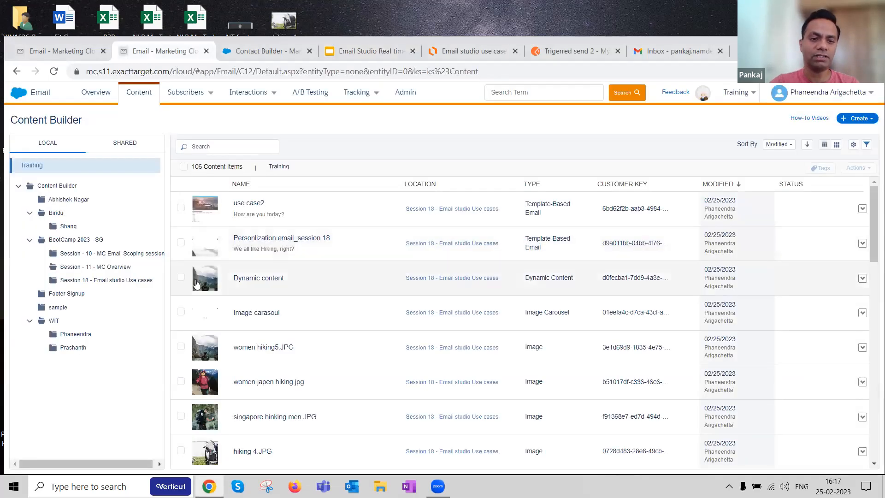
mouse_move(207, 102)
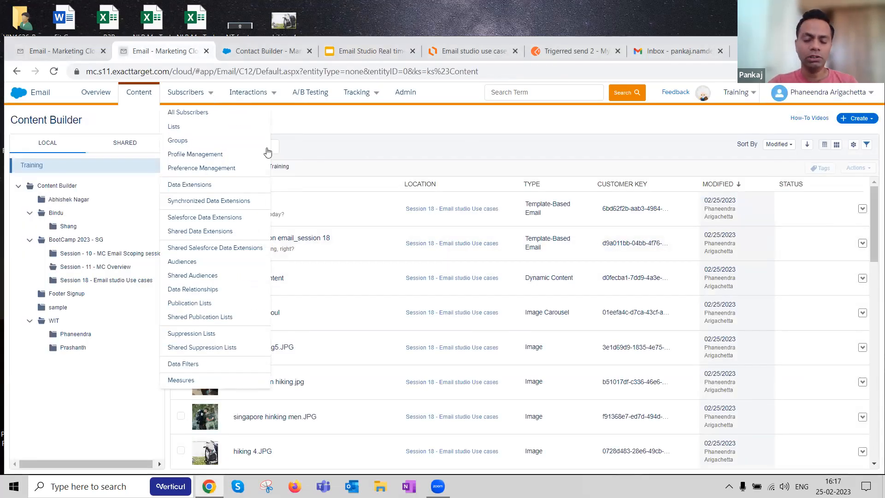
click(144, 96)
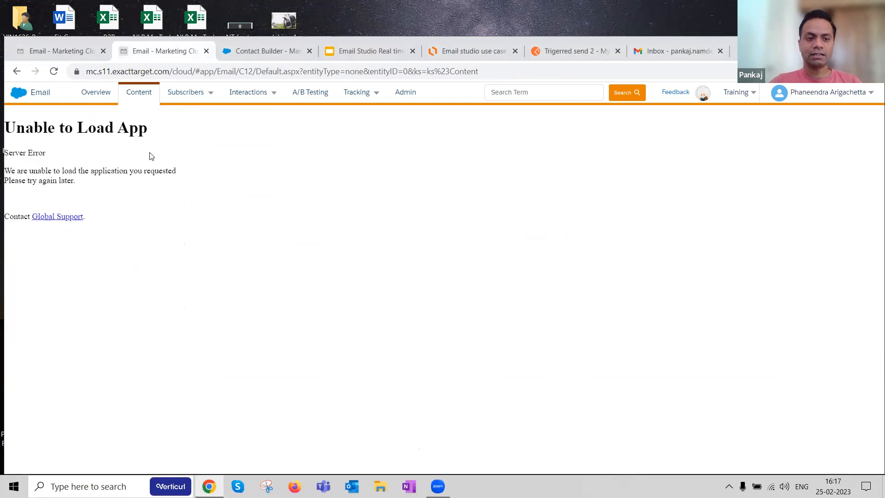
click(54, 71)
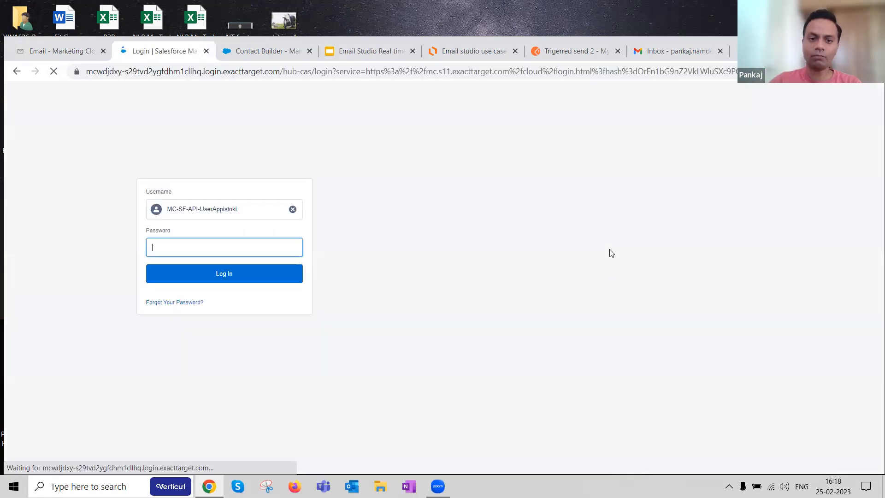
Step: Enter the account password and log in to Marketing Cloud
click(230, 251)
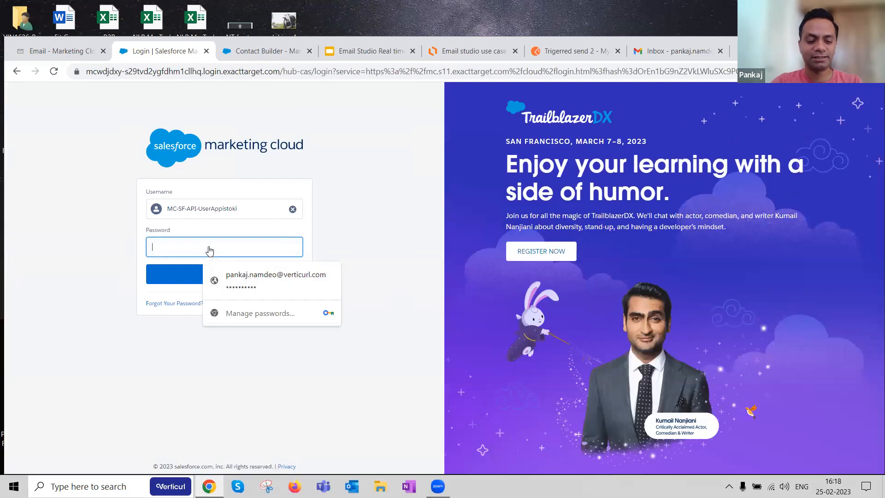
text(•)
key(BackSpace)
text(•••••••)
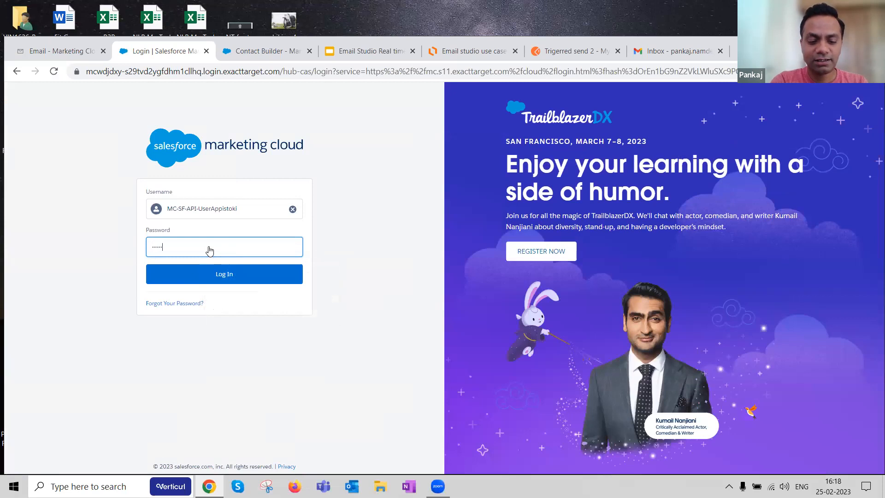
text(•••)
click(223, 274)
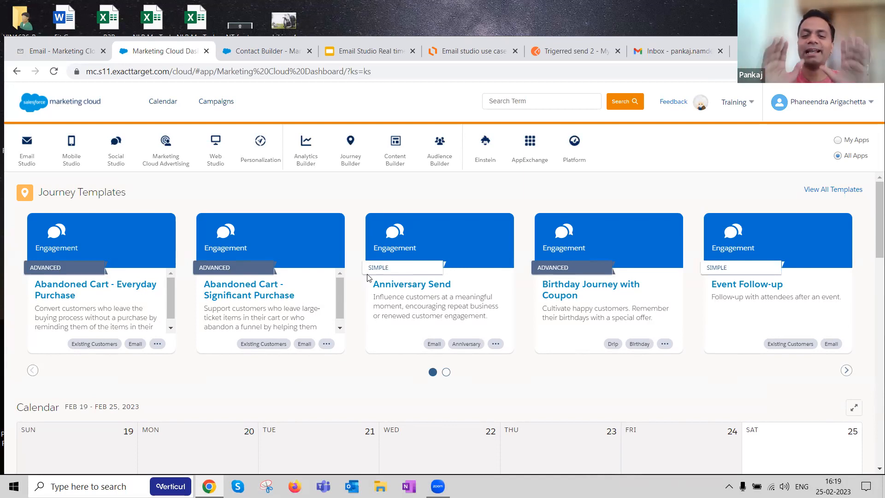
Step: Open the "Personlization email_session 18" email from Email Studio's Session 18 folder and review the available Interactive Content blocks
click(30, 185)
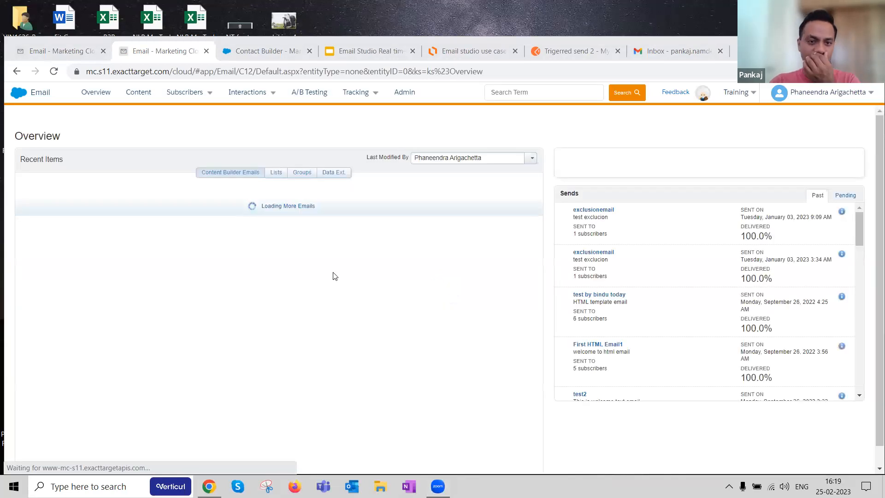
click(139, 91)
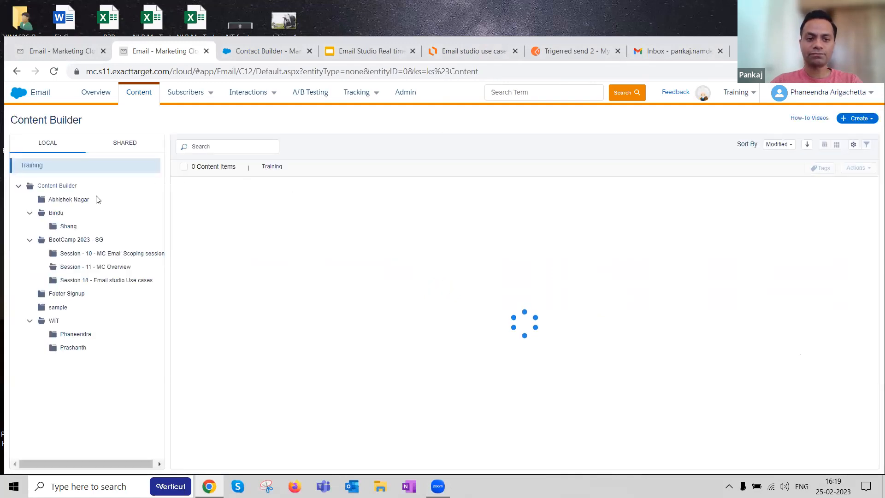
click(129, 280)
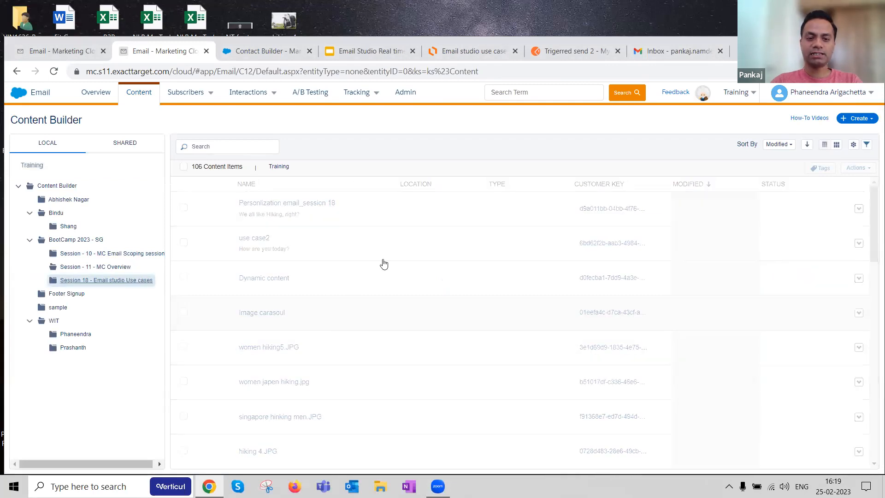
click(297, 204)
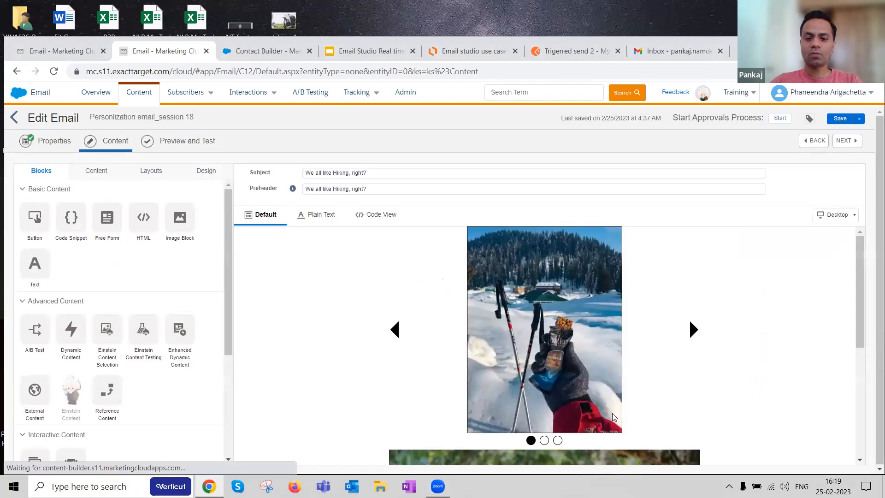
scroll(521, 258, down, 5)
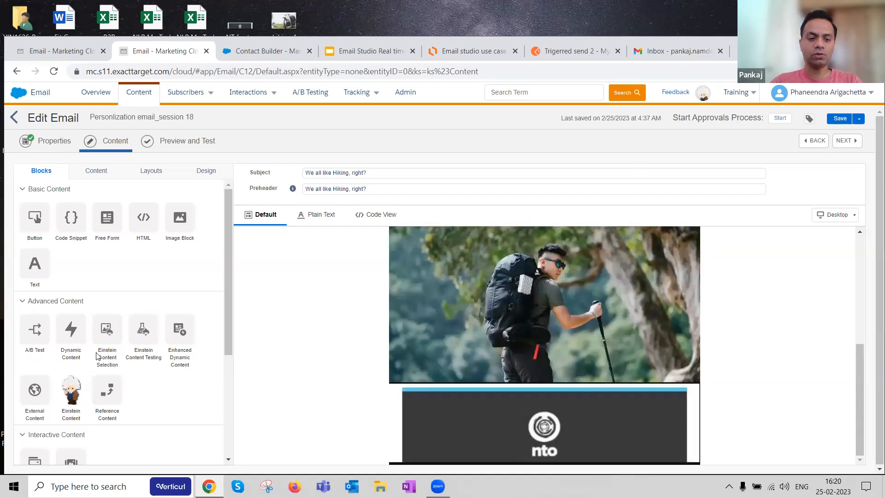
scroll(175, 365, down, 1)
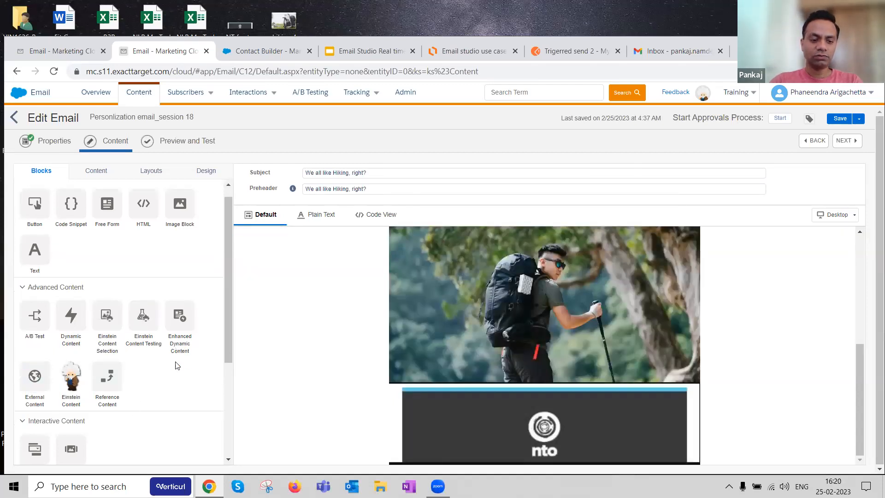
scroll(175, 365, down, 3)
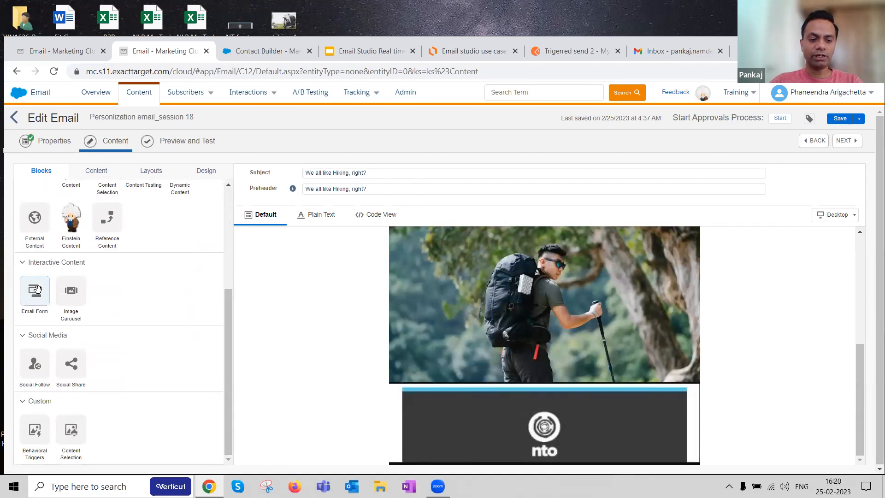
Step: Duplicate the Email Studio browser tab, check the original email editor, and switch to the duplicate
right_click(152, 54)
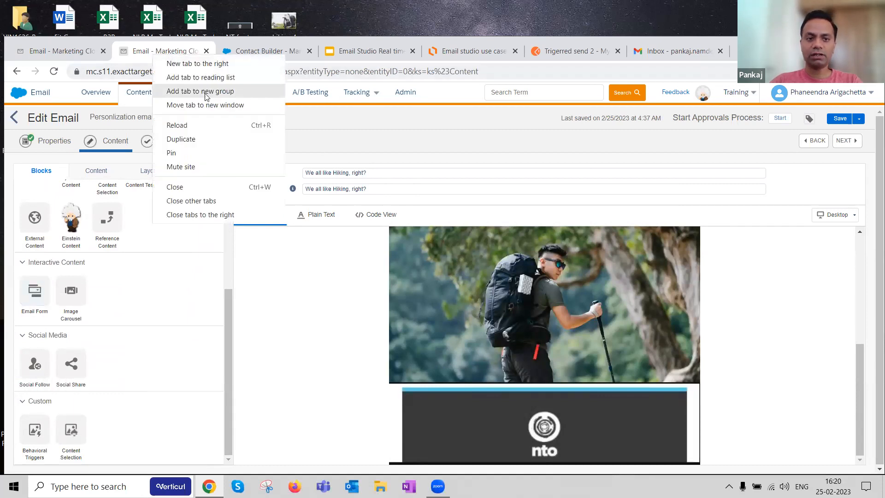
click(206, 139)
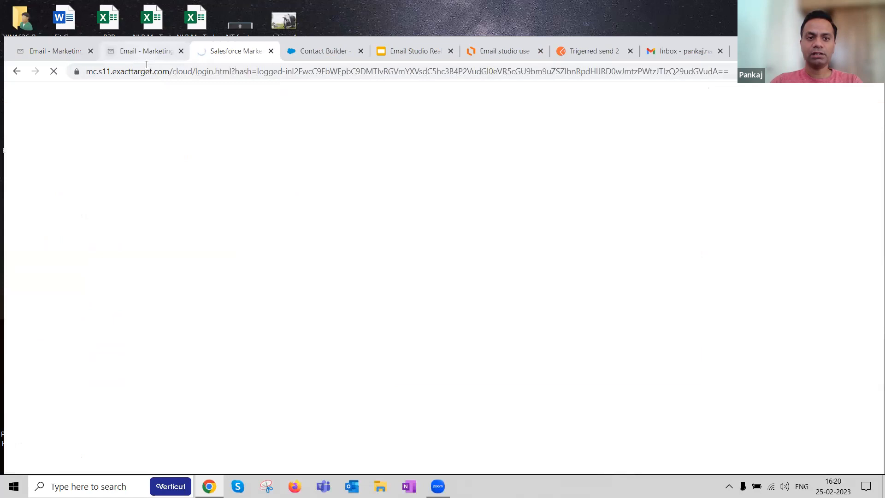
click(147, 52)
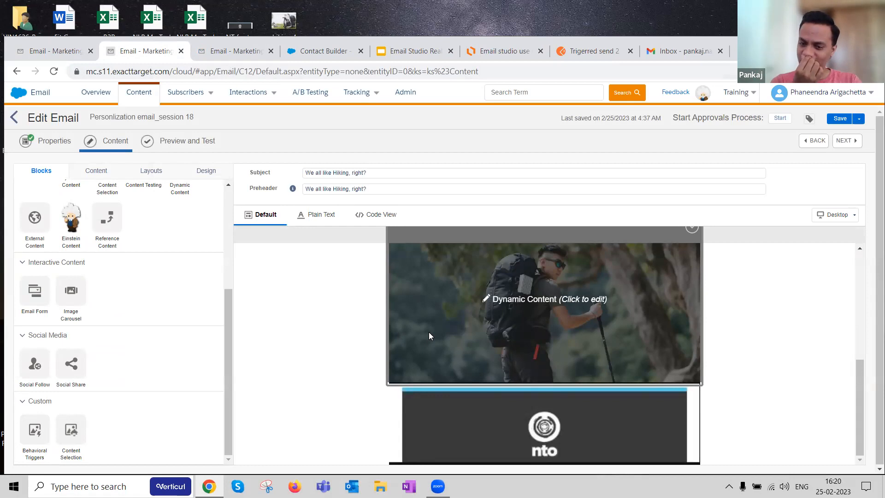
click(244, 51)
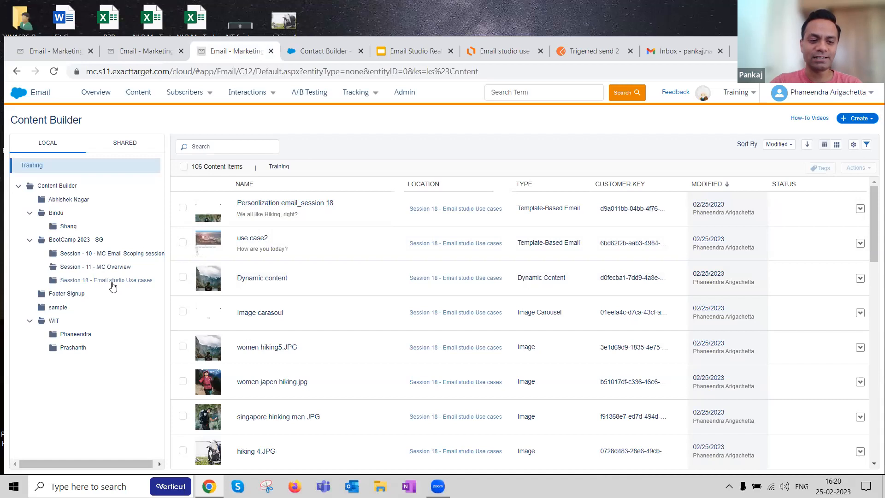
Step: Open the "use case2" email from the "Session 18 - Email studio Use cases" folder for editing
click(411, 279)
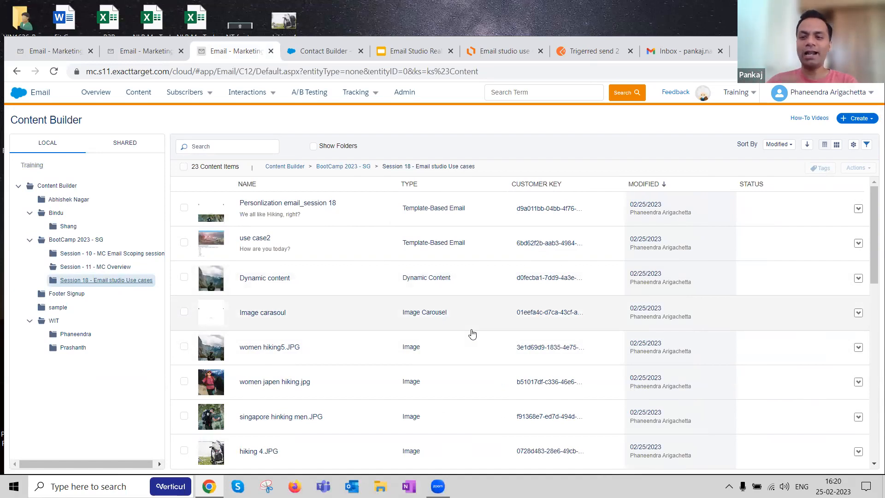
mouse_move(585, 277)
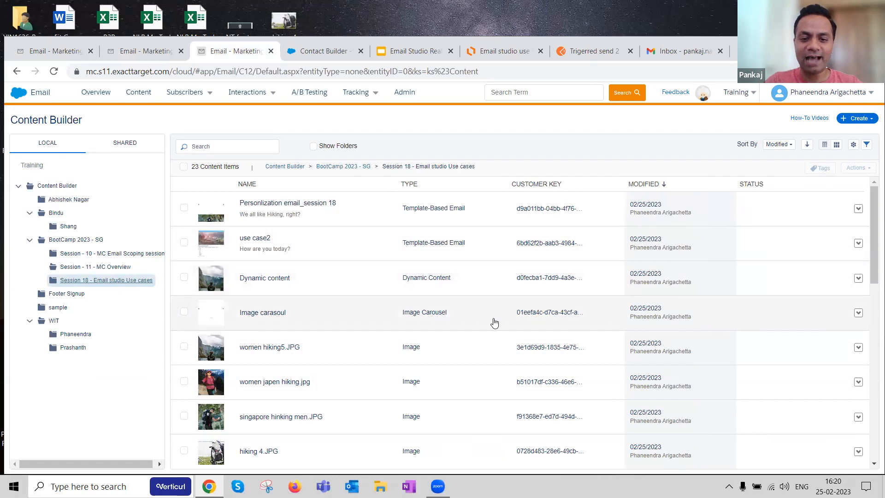
scroll(309, 308, down, 1)
scroll(314, 307, up, 1)
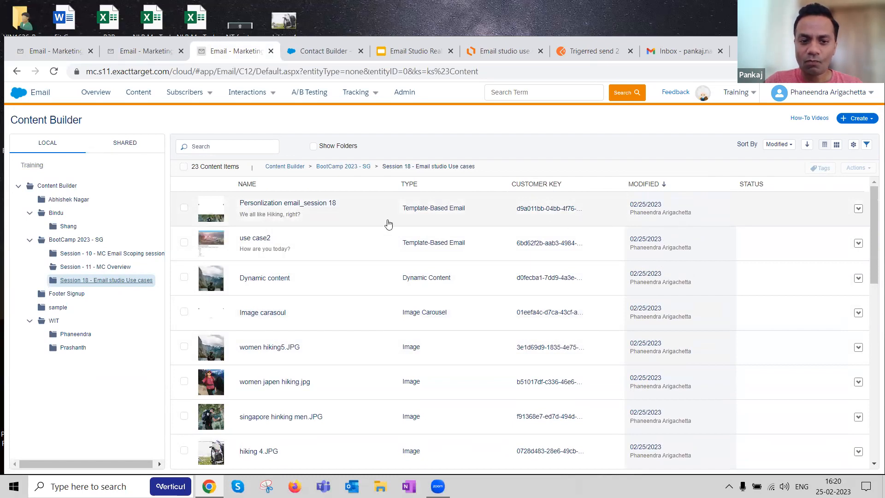
click(265, 239)
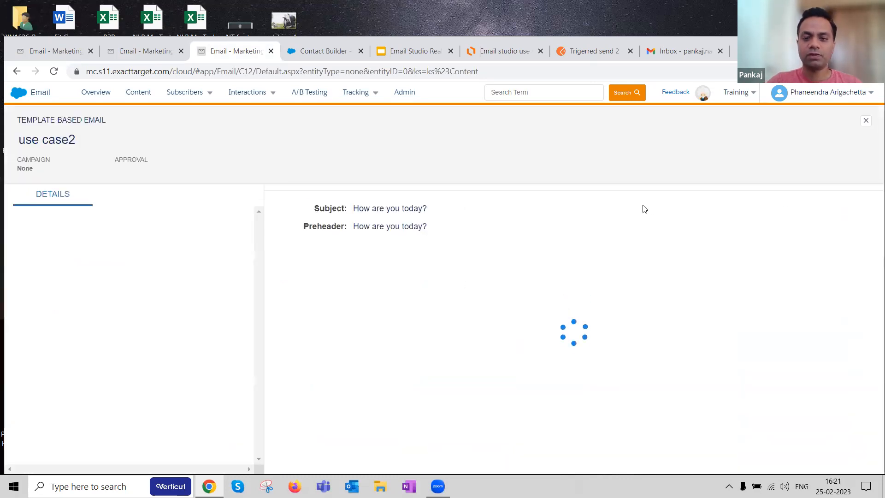
click(807, 121)
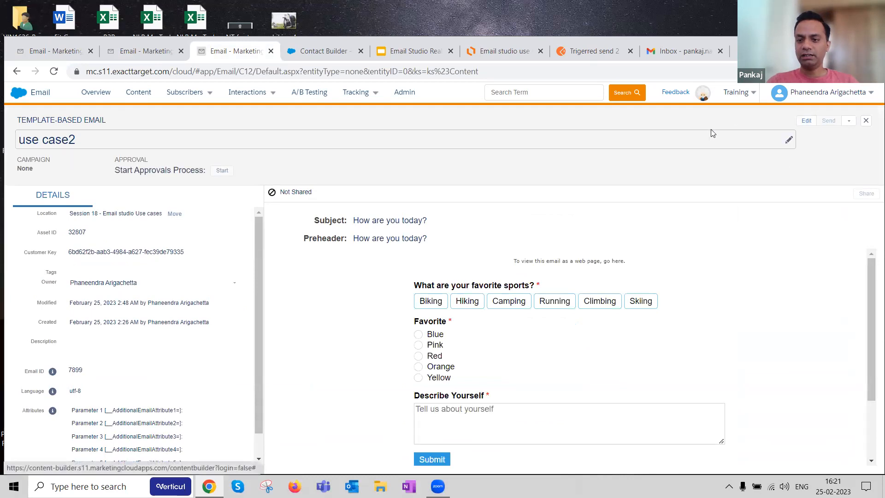
click(784, 144)
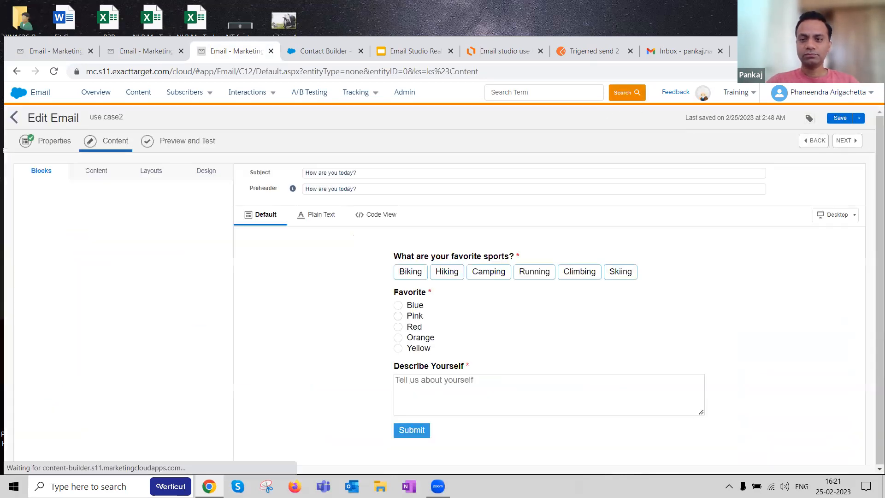
Step: Open the Email Form block's configuration and review its sports, favorite and self-description questions
scroll(307, 251, down, 3)
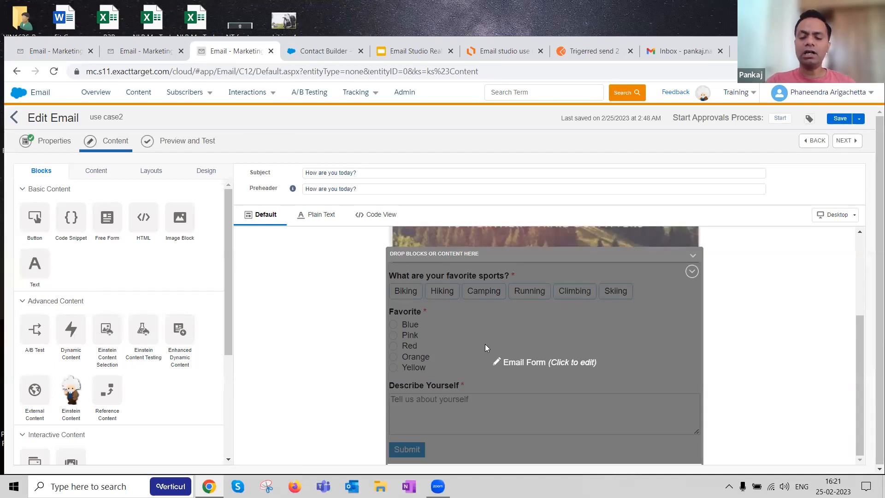
scroll(35, 295, down, 4)
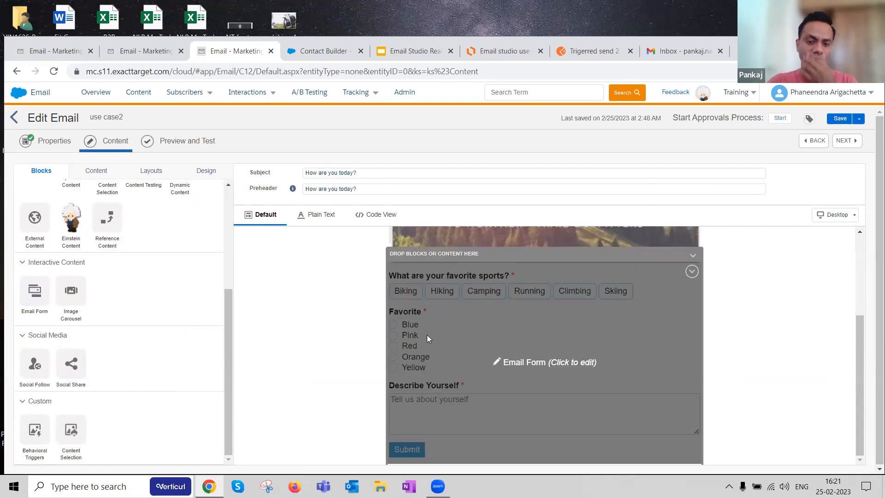
click(427, 334)
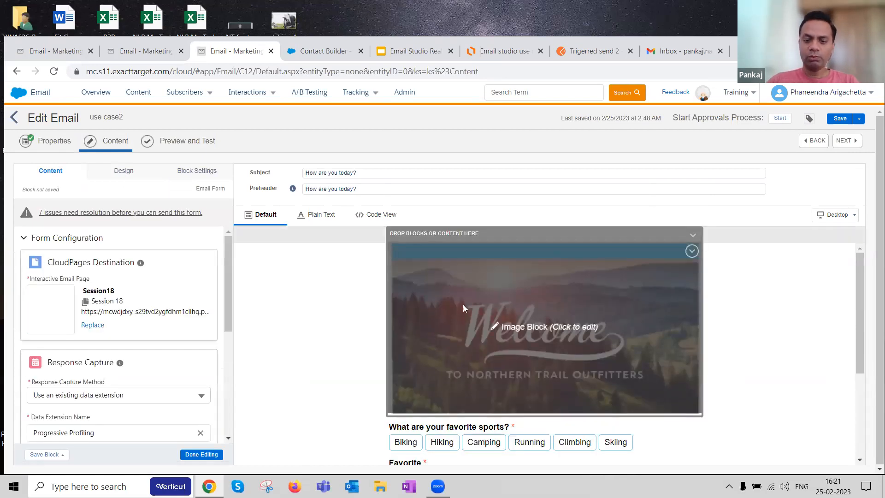
scroll(466, 304, down, 3)
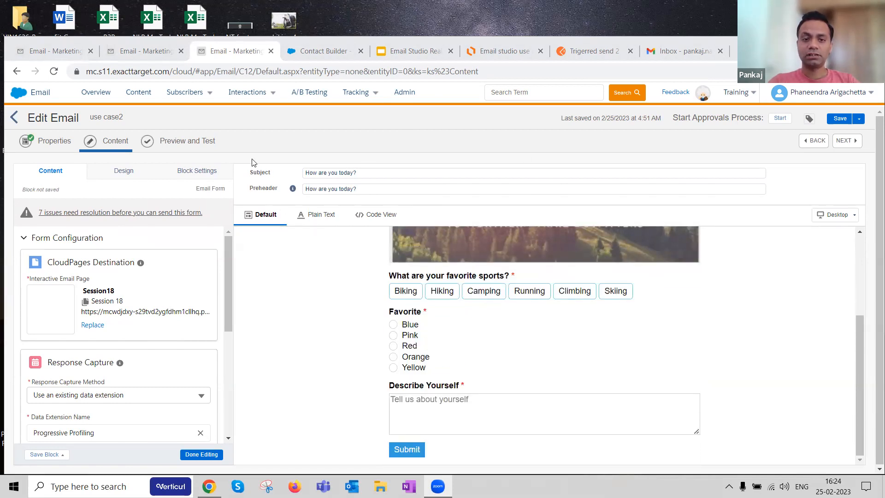
Step: Switch to the use case presentation in Google Slides and display its title slide
click(410, 51)
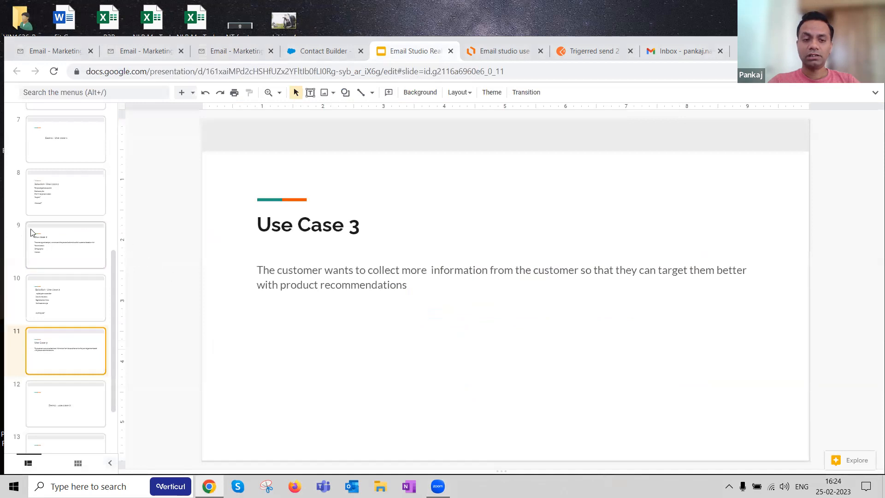
scroll(51, 224, up, 8)
click(64, 145)
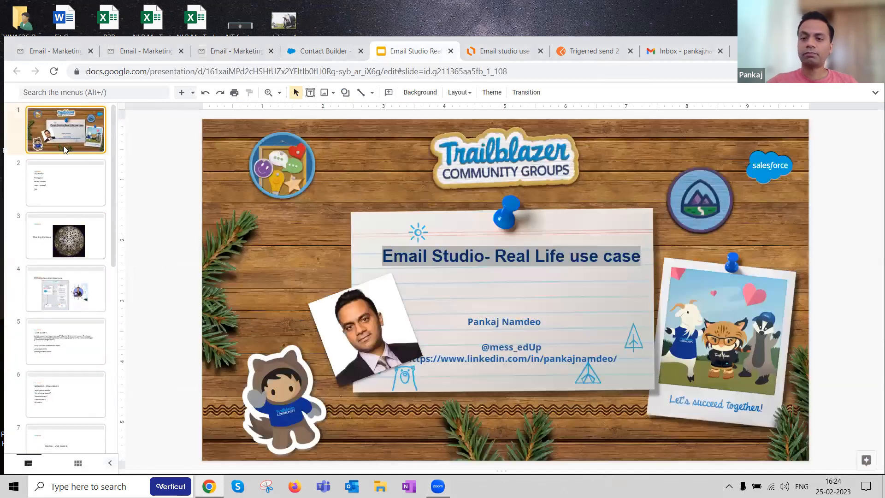